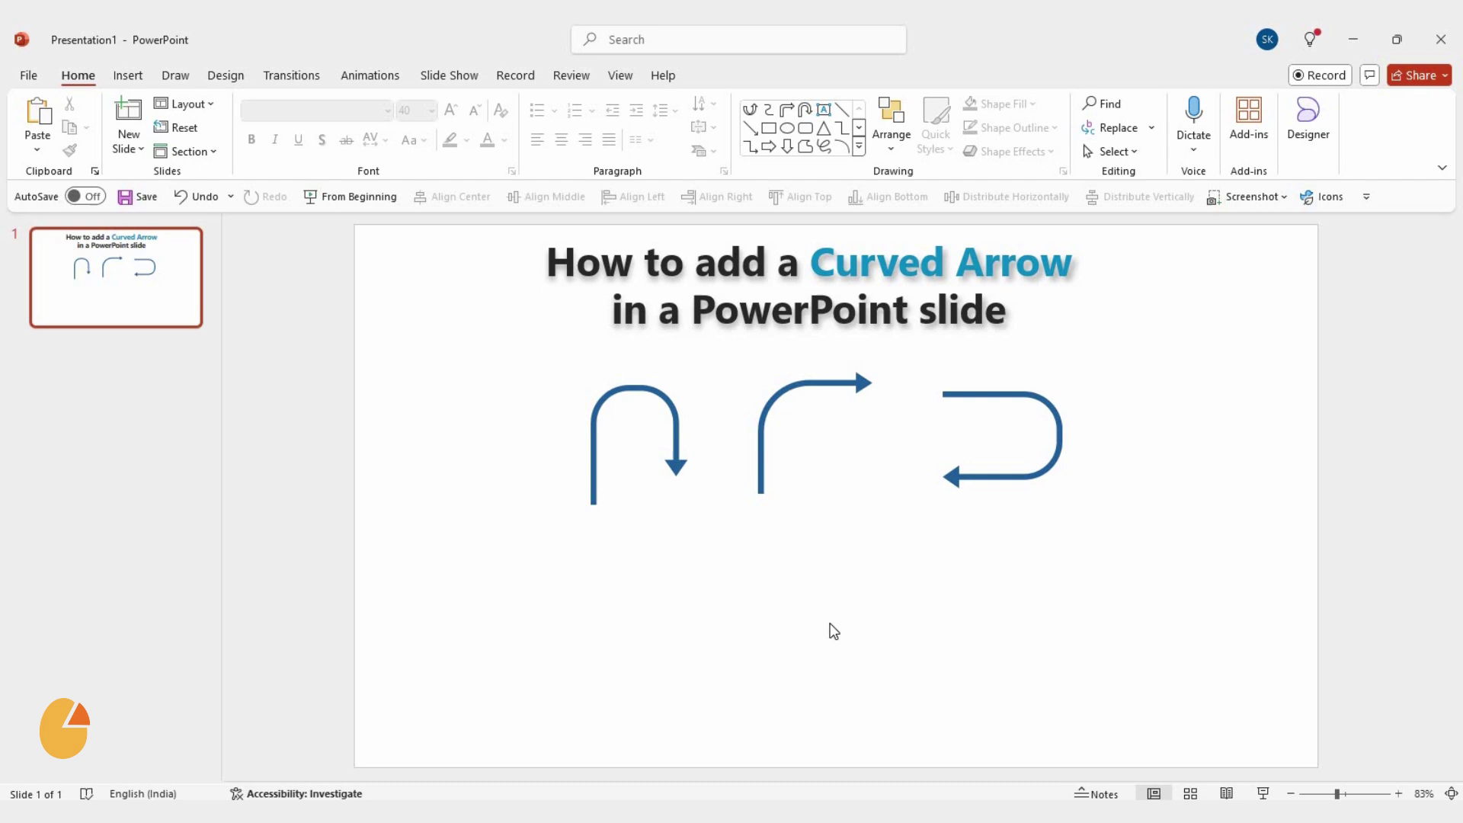
# - Draw a thin Arc shape from the Shapes gallery below the three existing curved arrows
pyautogui.click(128, 76)
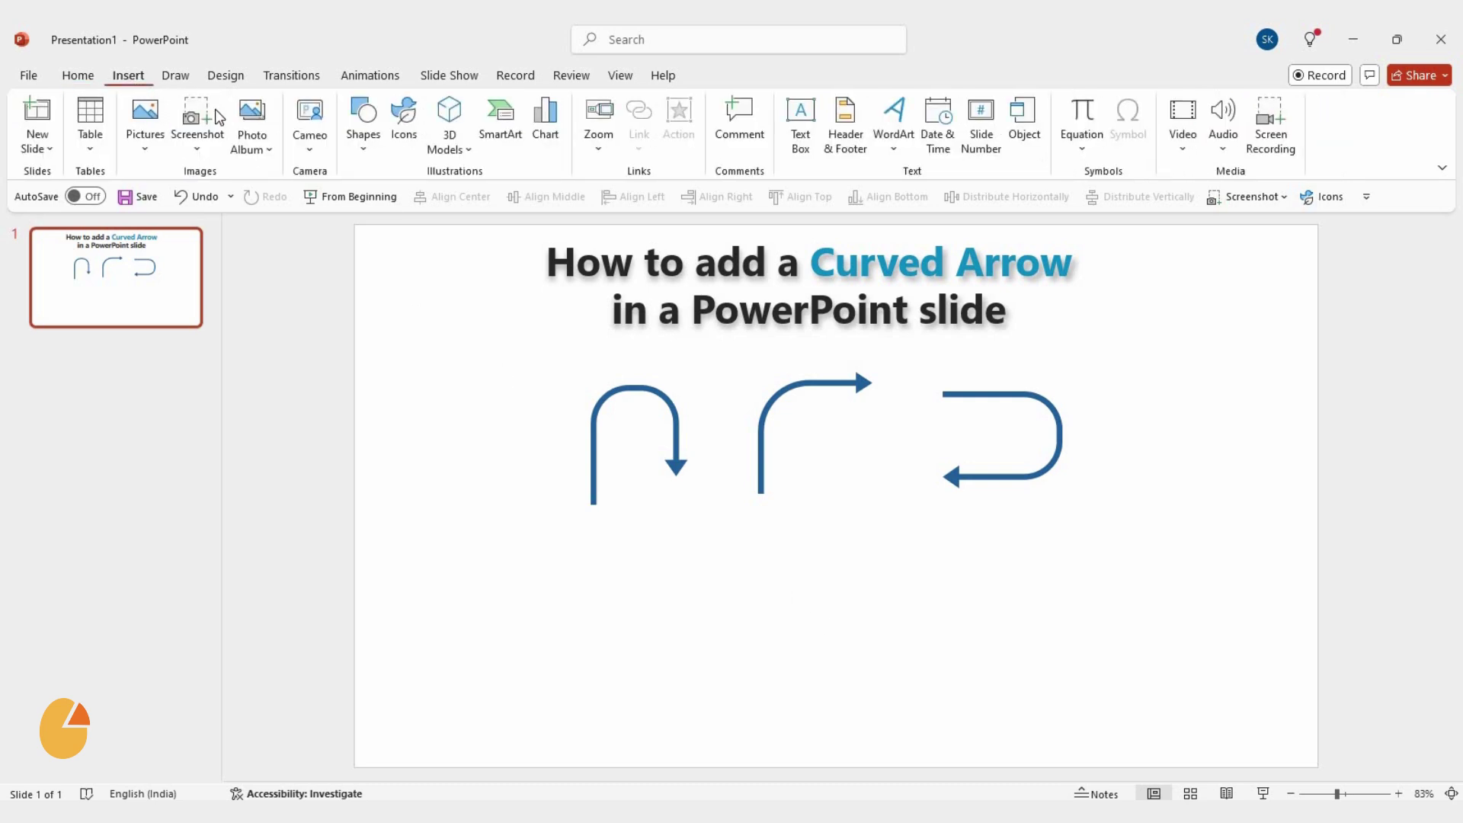
pyautogui.click(365, 154)
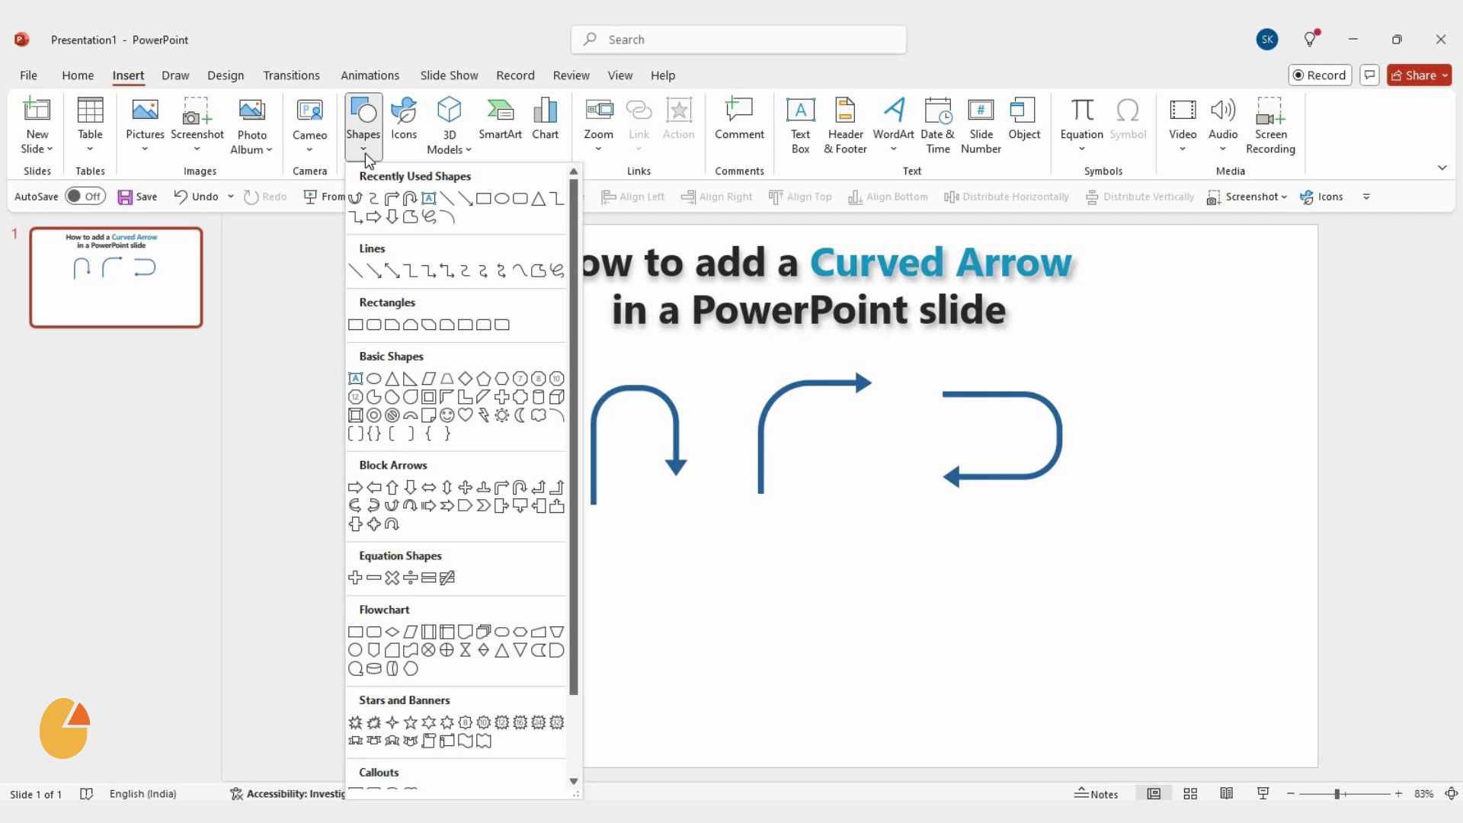
pyautogui.click(449, 218)
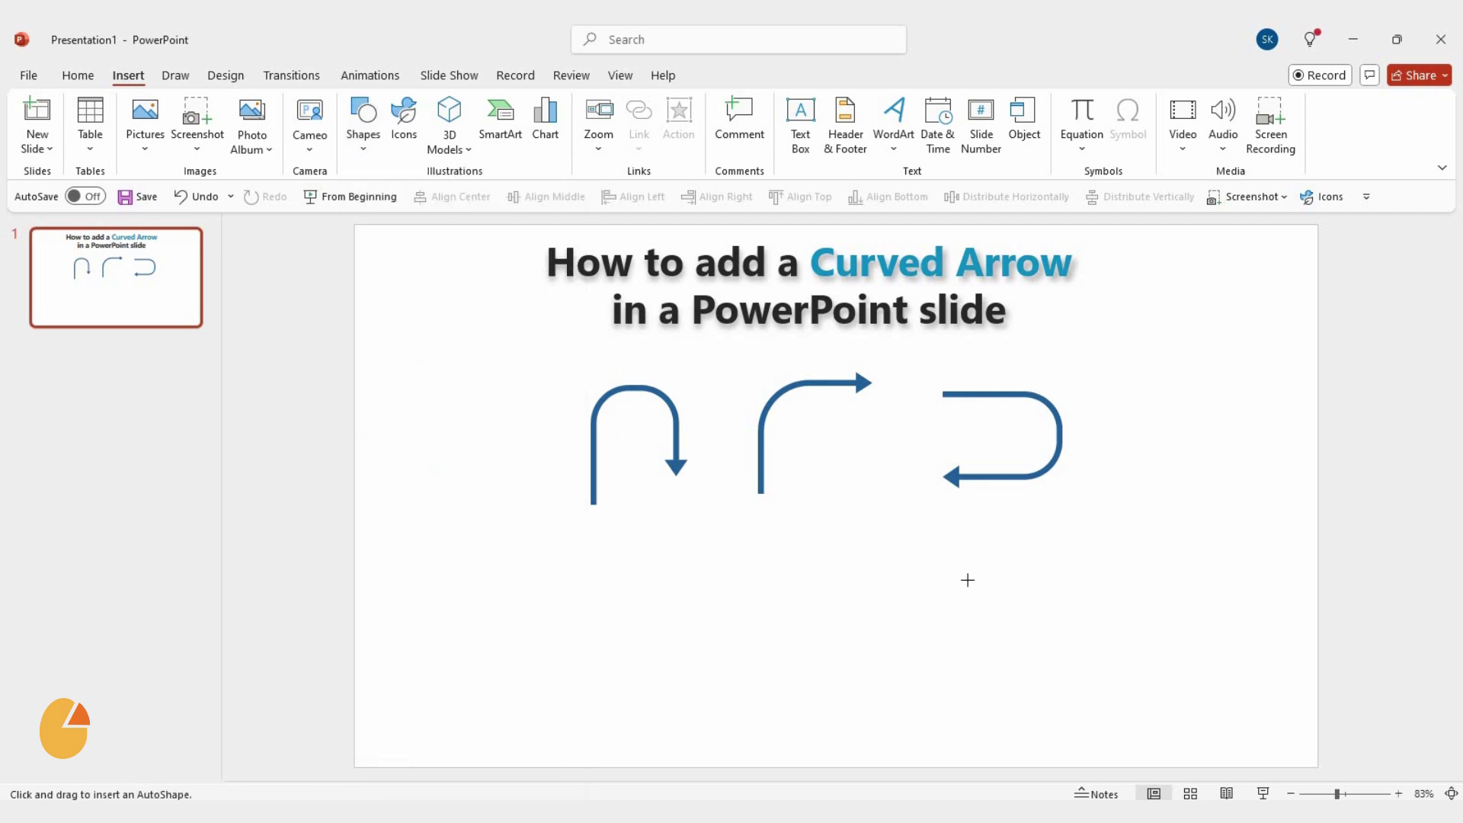
pyautogui.moveTo(823, 587); pyautogui.dragTo(1084, 731)
pyautogui.moveTo(1068, 664)
pyautogui.mouseDown()
pyautogui.moveTo(950, 607)
pyautogui.moveTo(959, 617)
pyautogui.moveTo(942, 617)
pyautogui.mouseUp()
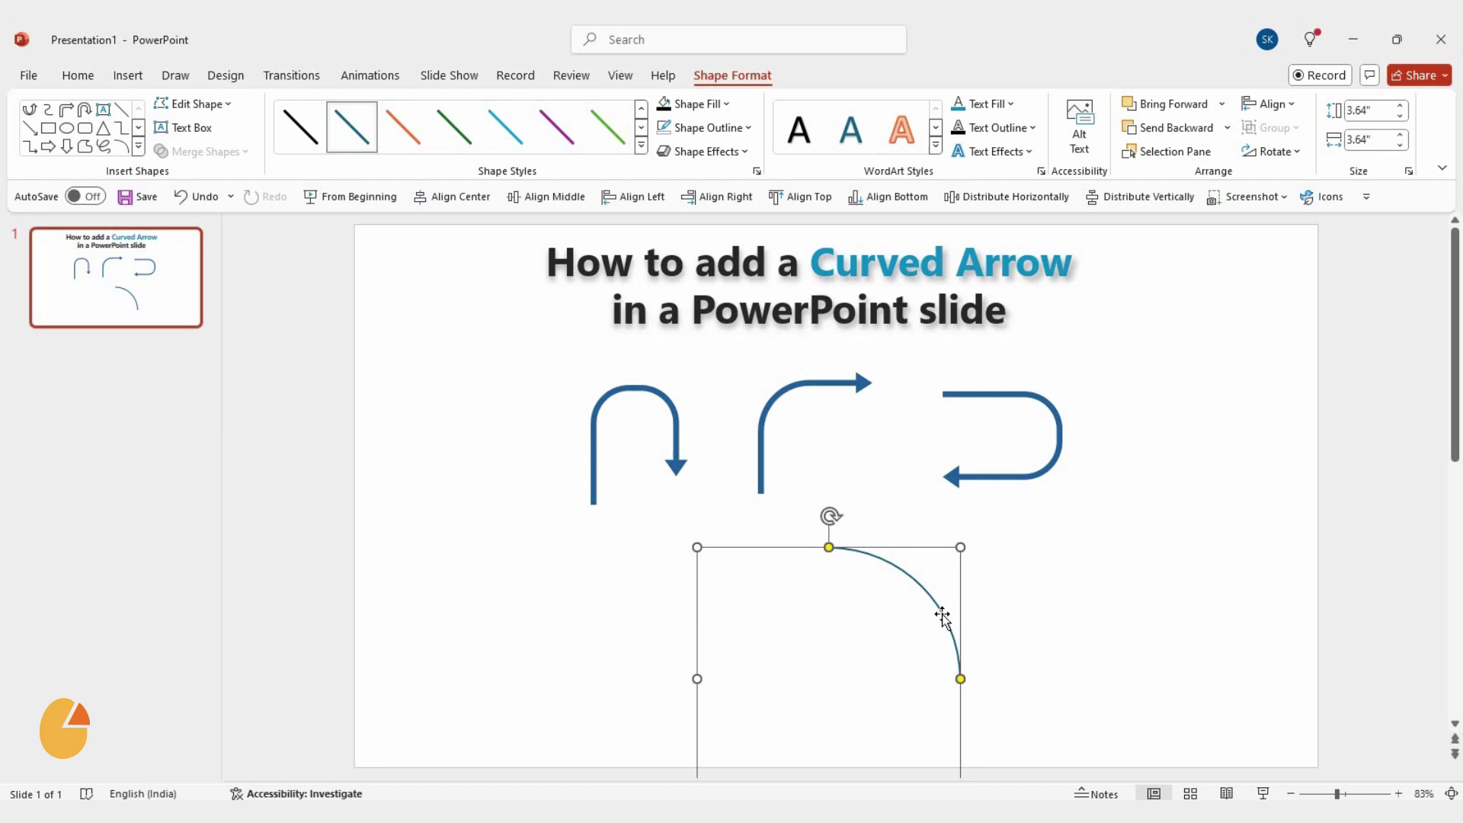
# - In Format Shape, thicken the arc's line to 4.5 pt
pyautogui.rightClick(944, 622)
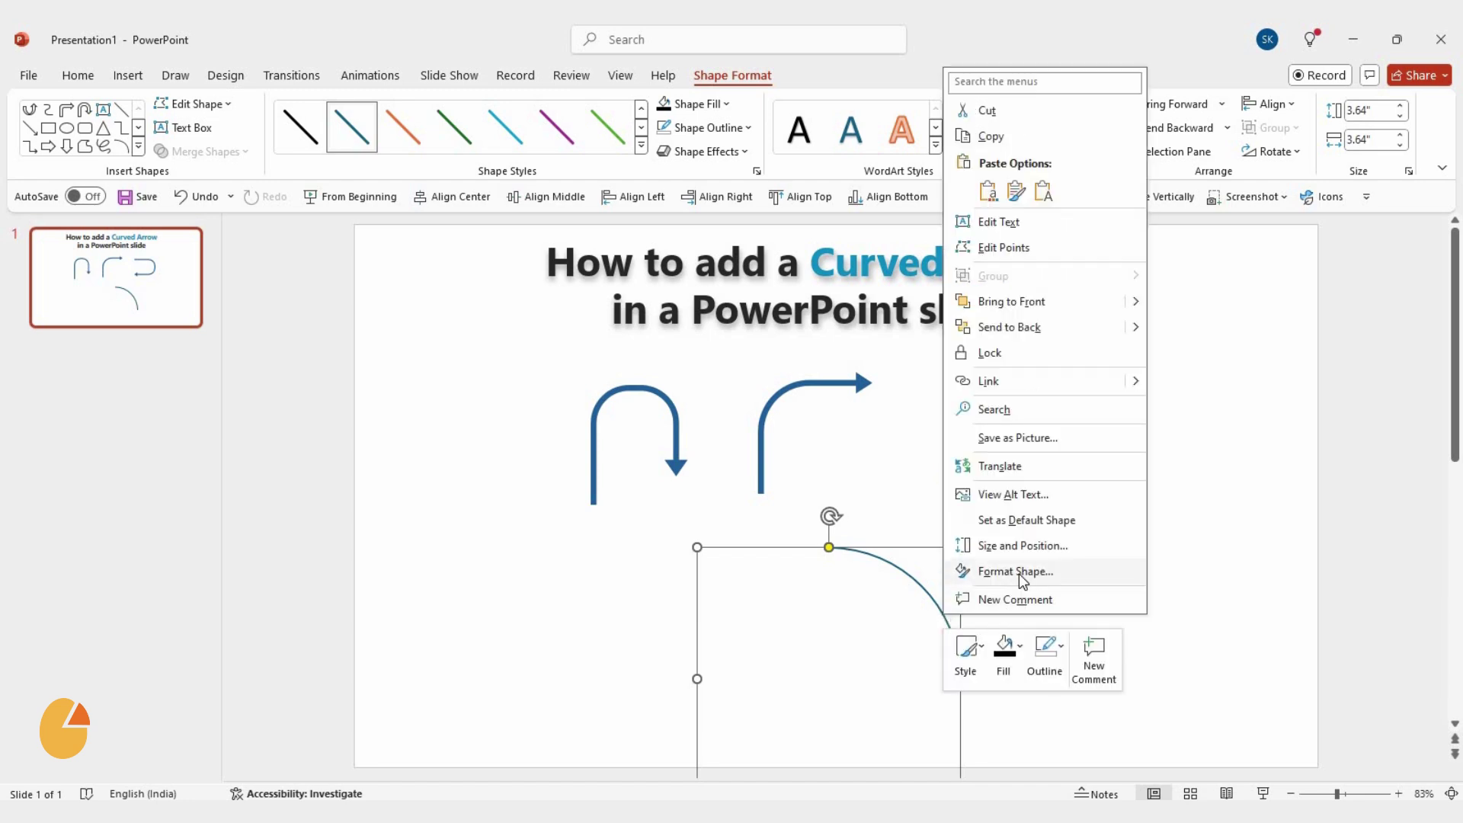
pyautogui.click(1019, 574)
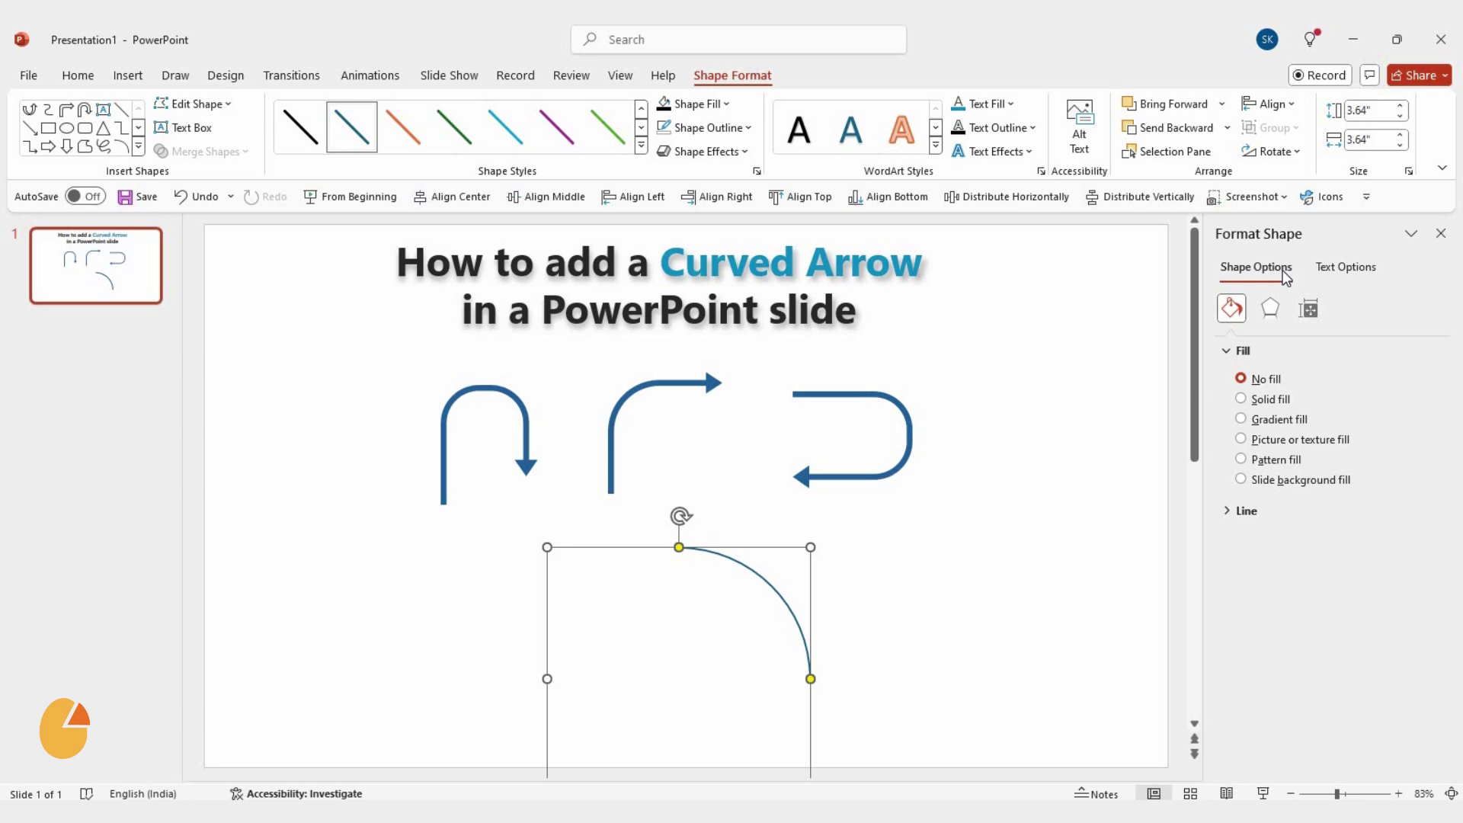
pyautogui.click(1227, 510)
pyautogui.scroll(-1, 1223, 513)
pyautogui.click(1425, 618)
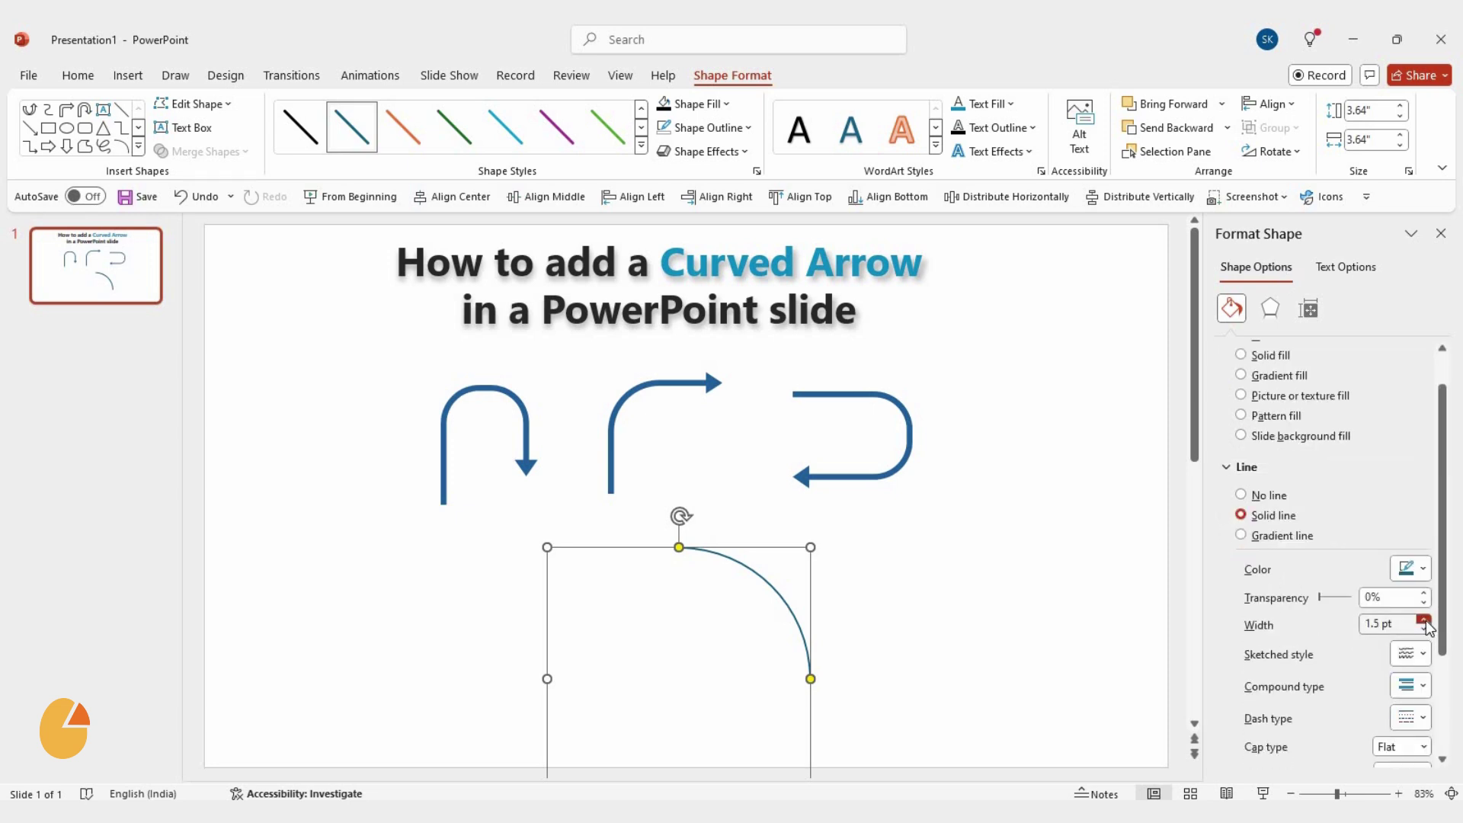
pyautogui.click(1425, 619)
pyautogui.click(1424, 619)
pyautogui.click(1424, 618)
pyautogui.click(1424, 619)
pyautogui.click(1425, 618)
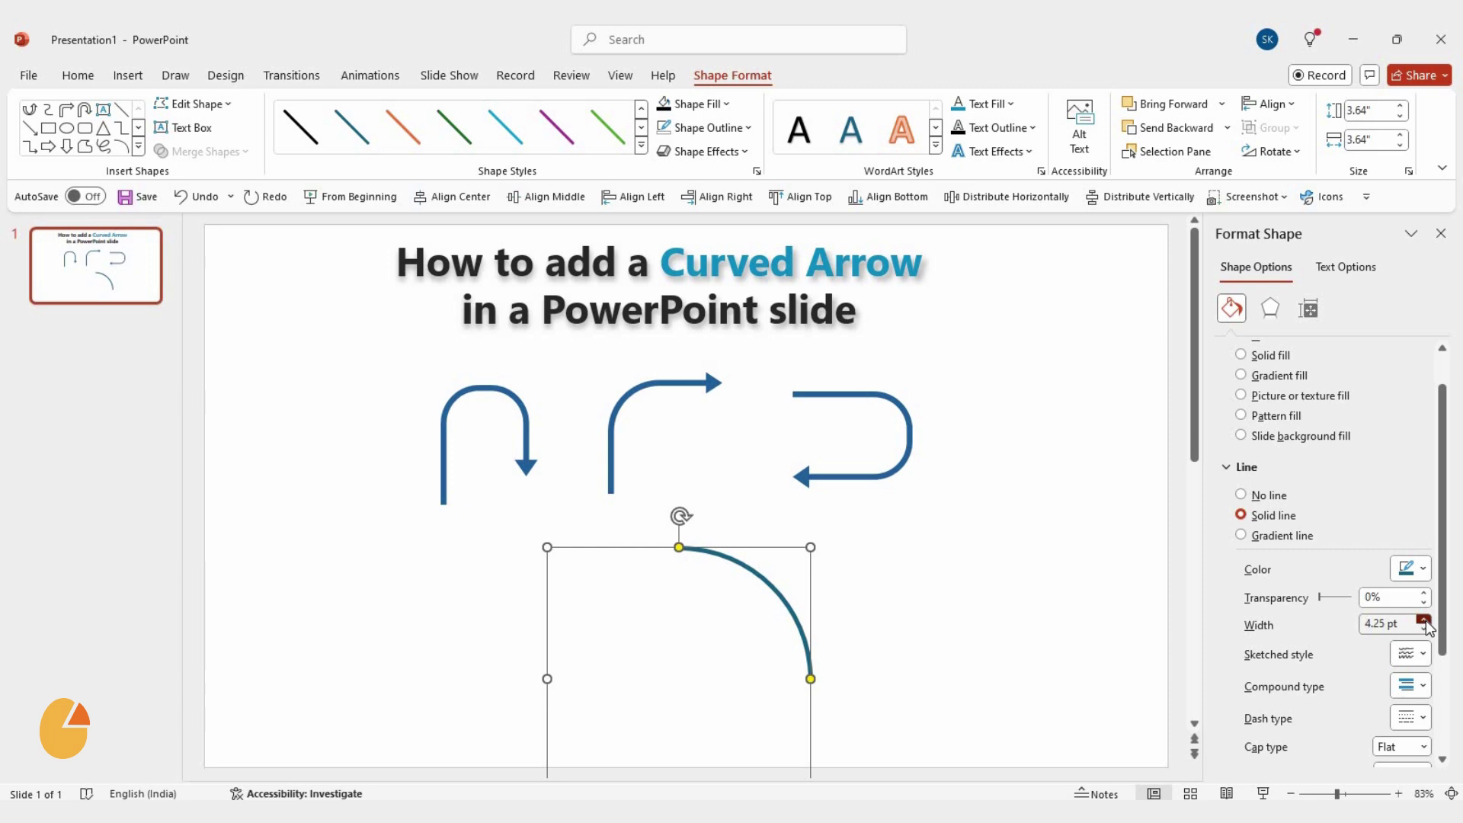
pyautogui.click(1425, 619)
pyautogui.scroll(-3, 1420, 624)
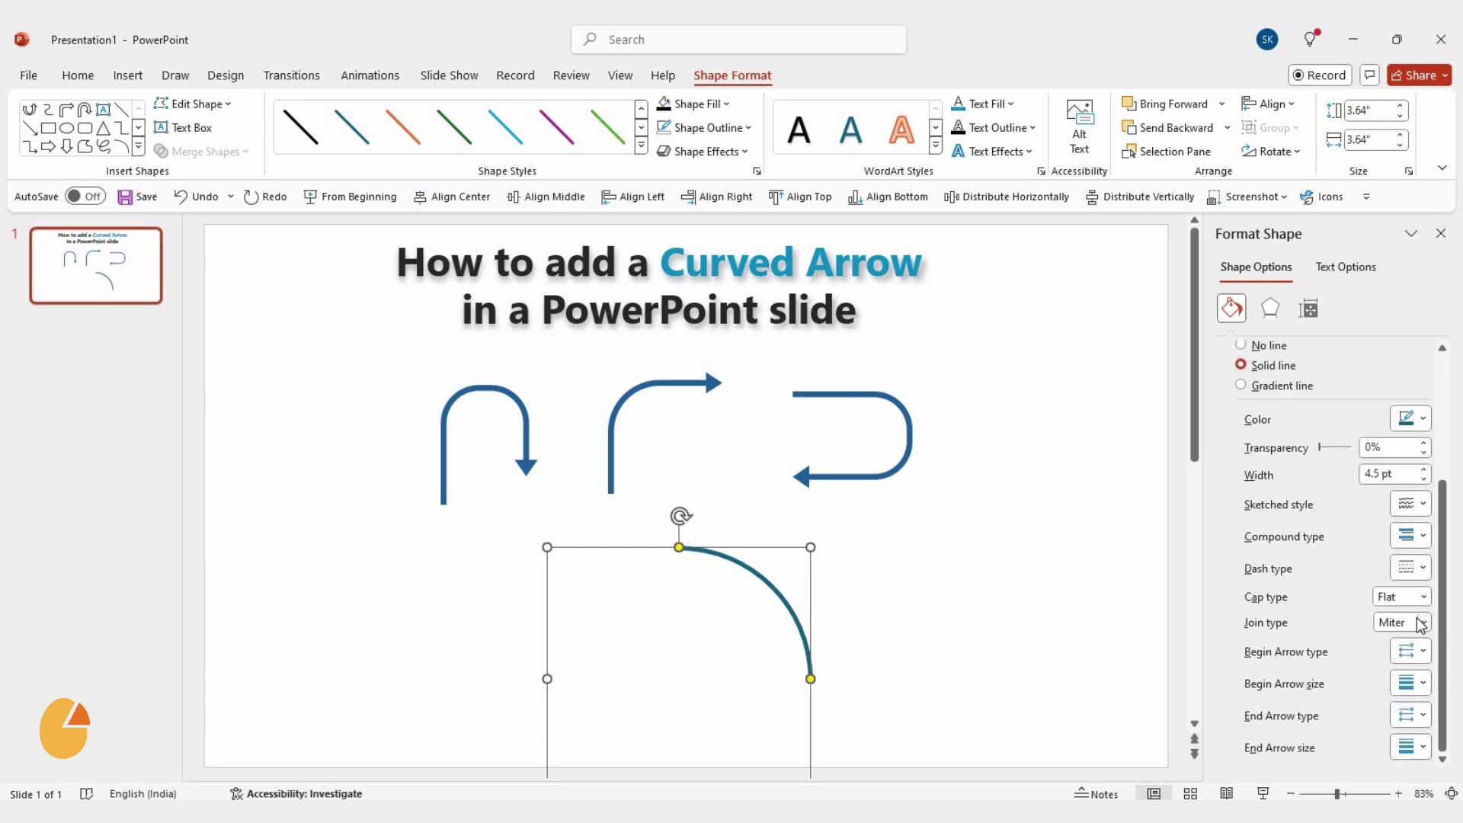
# - Give the arc a Begin arrowhead at its upper end and leave the End arrow type as none
pyautogui.click(1424, 660)
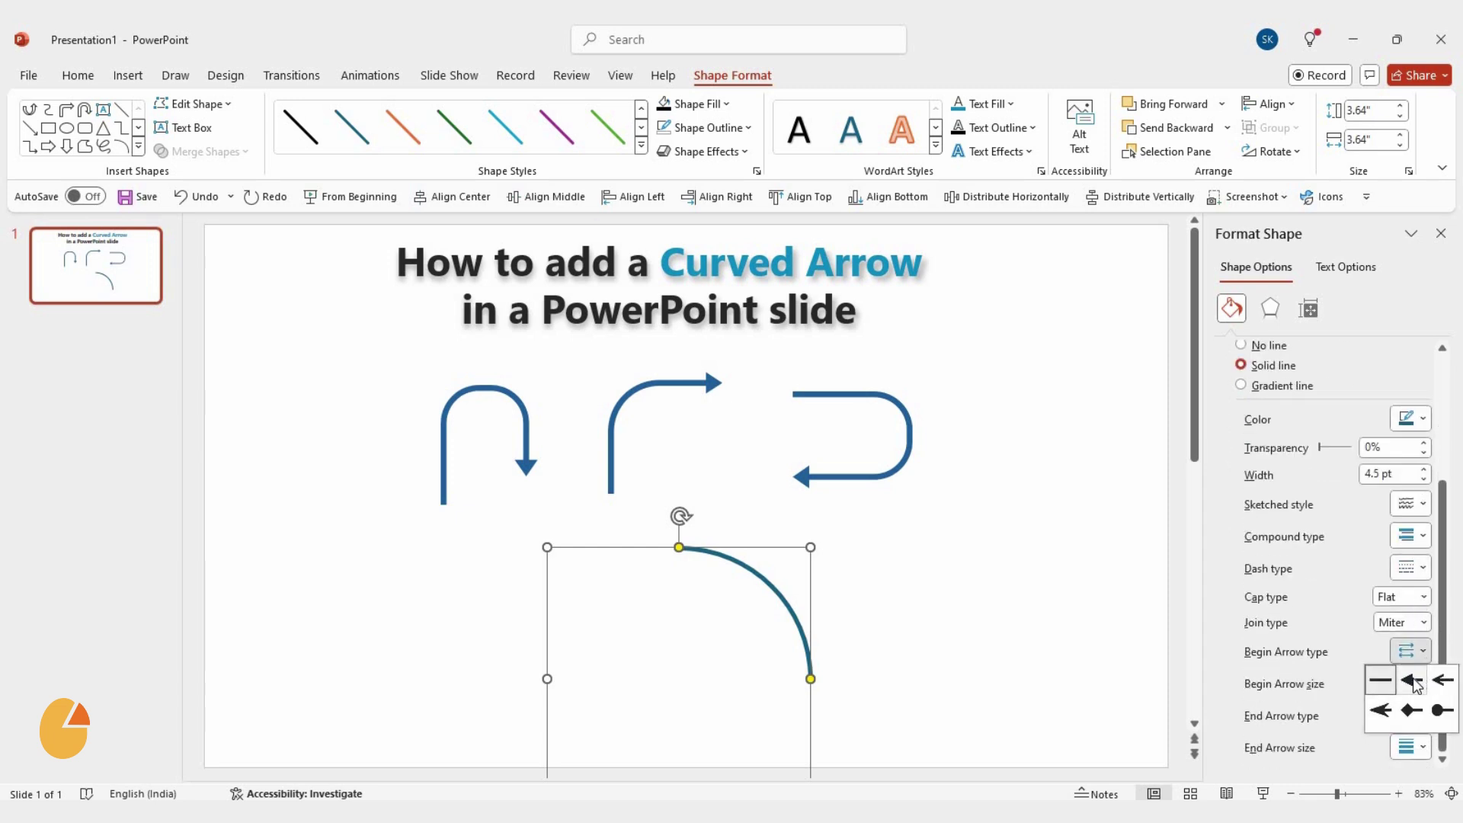
pyautogui.click(1412, 683)
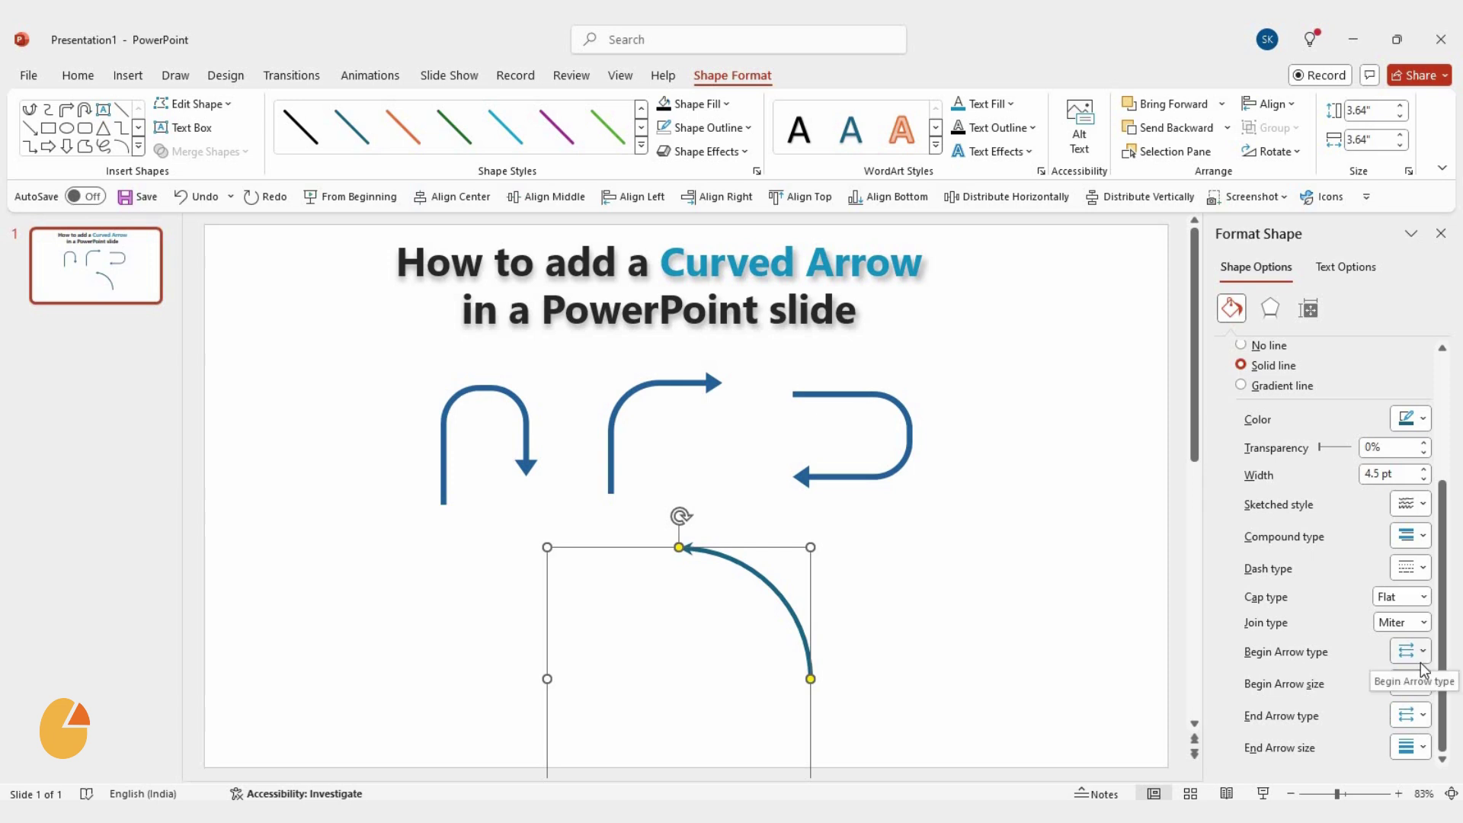
pyautogui.click(1422, 717)
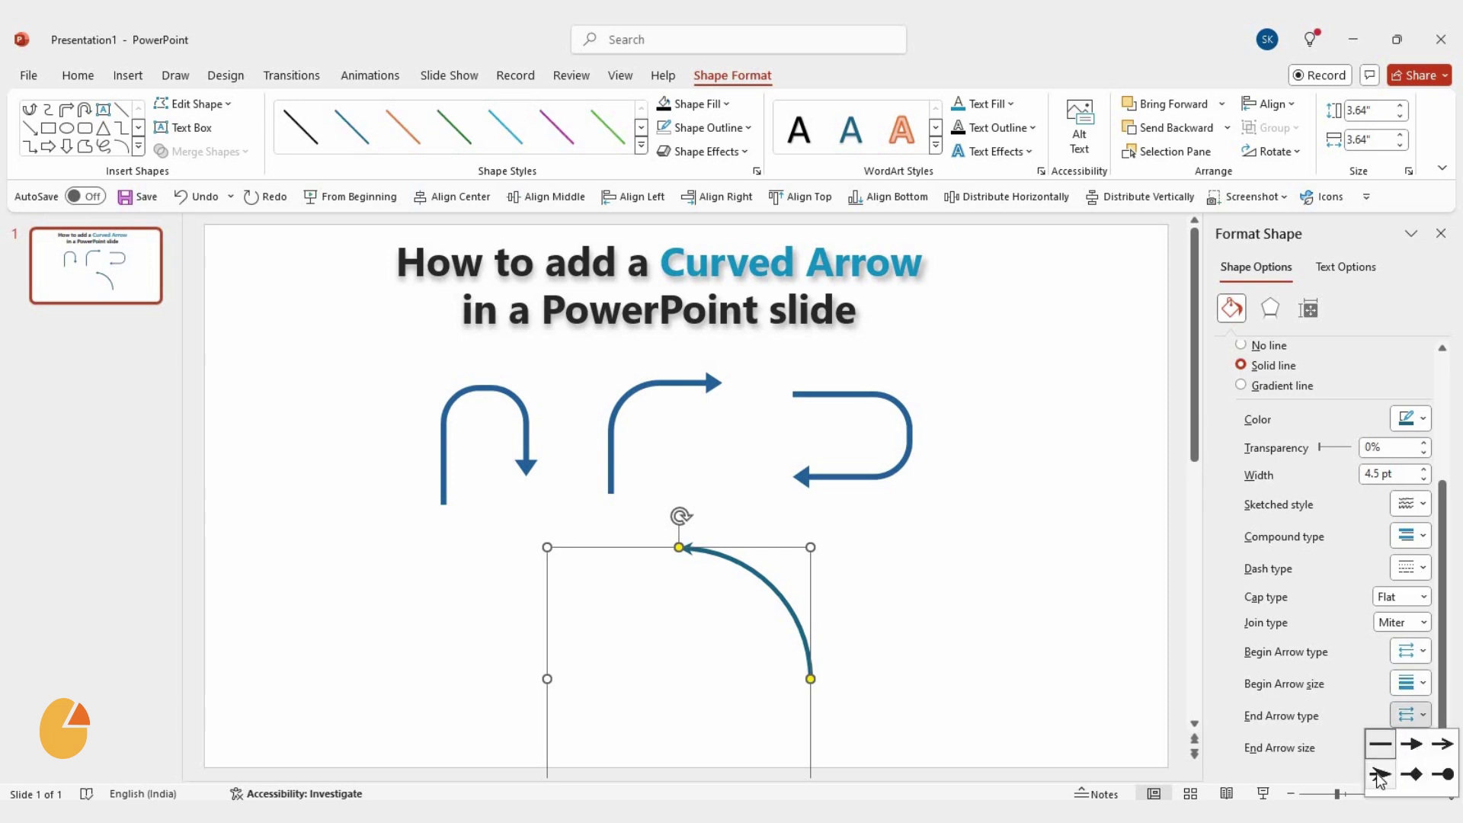
pyautogui.click(1380, 778)
pyautogui.click(967, 678)
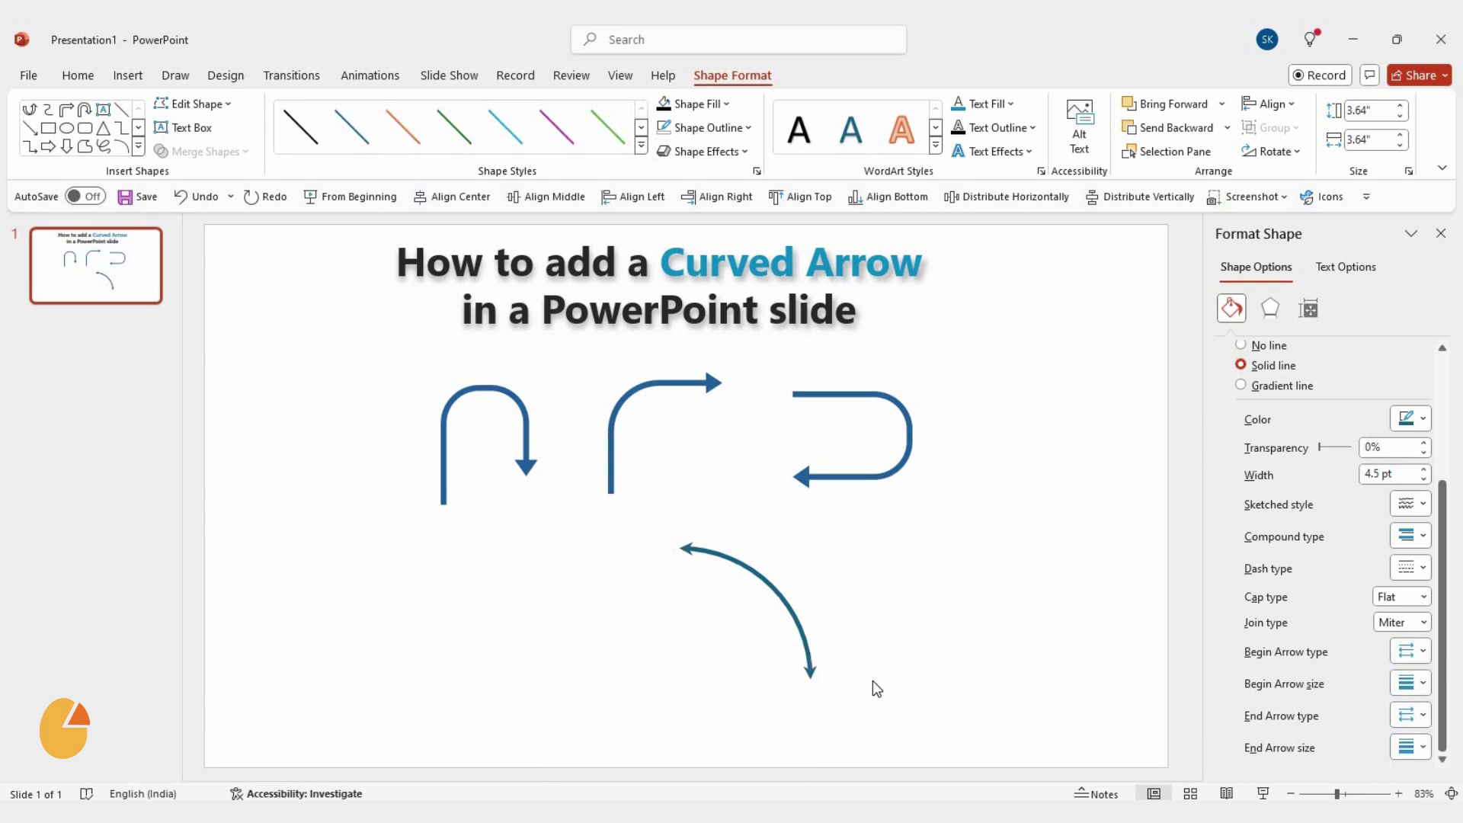
pyautogui.doubleClick(817, 674)
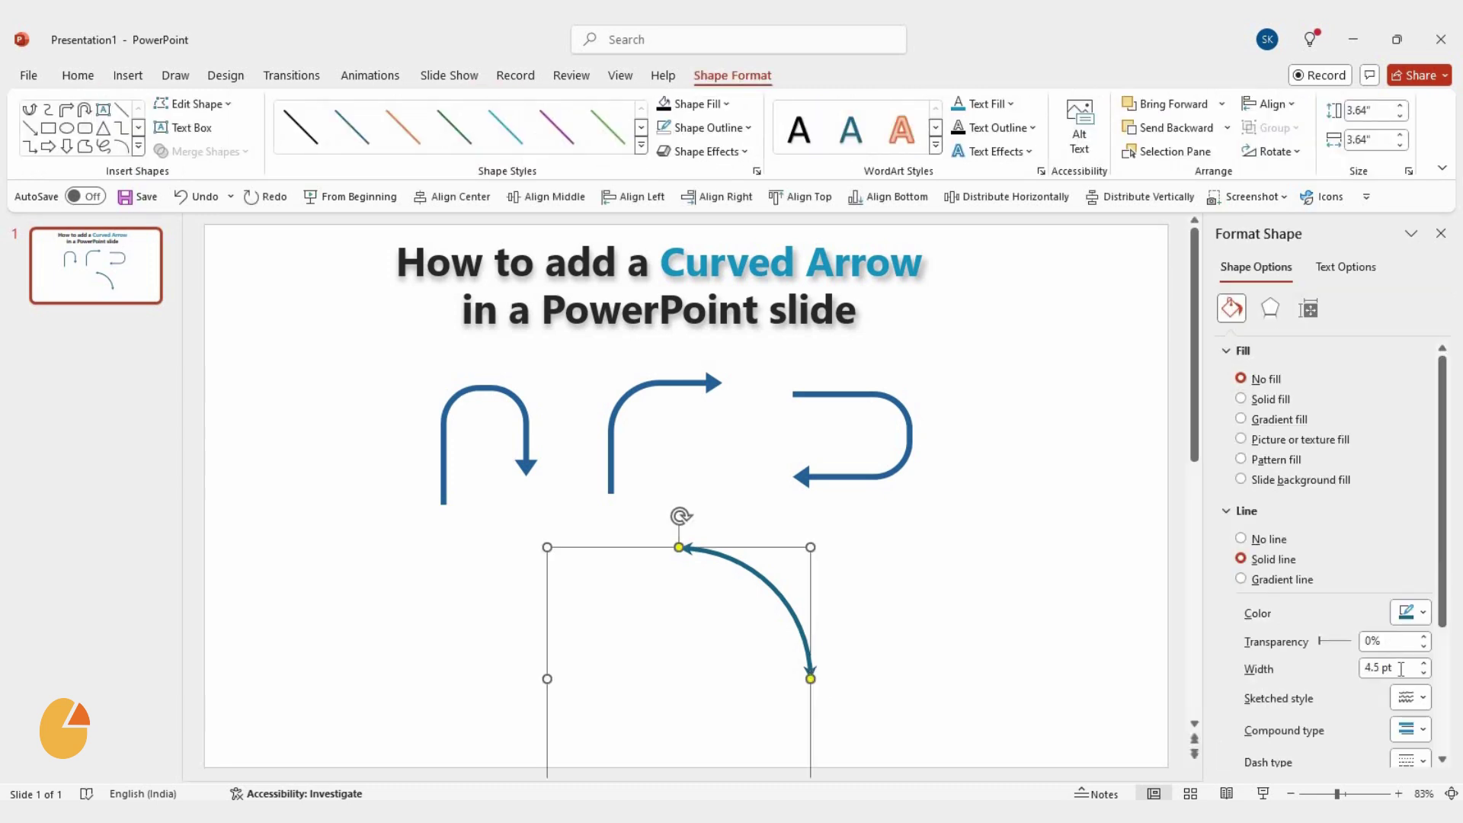
pyautogui.scroll(-2, 1404, 700)
pyautogui.scroll(-1, 1405, 700)
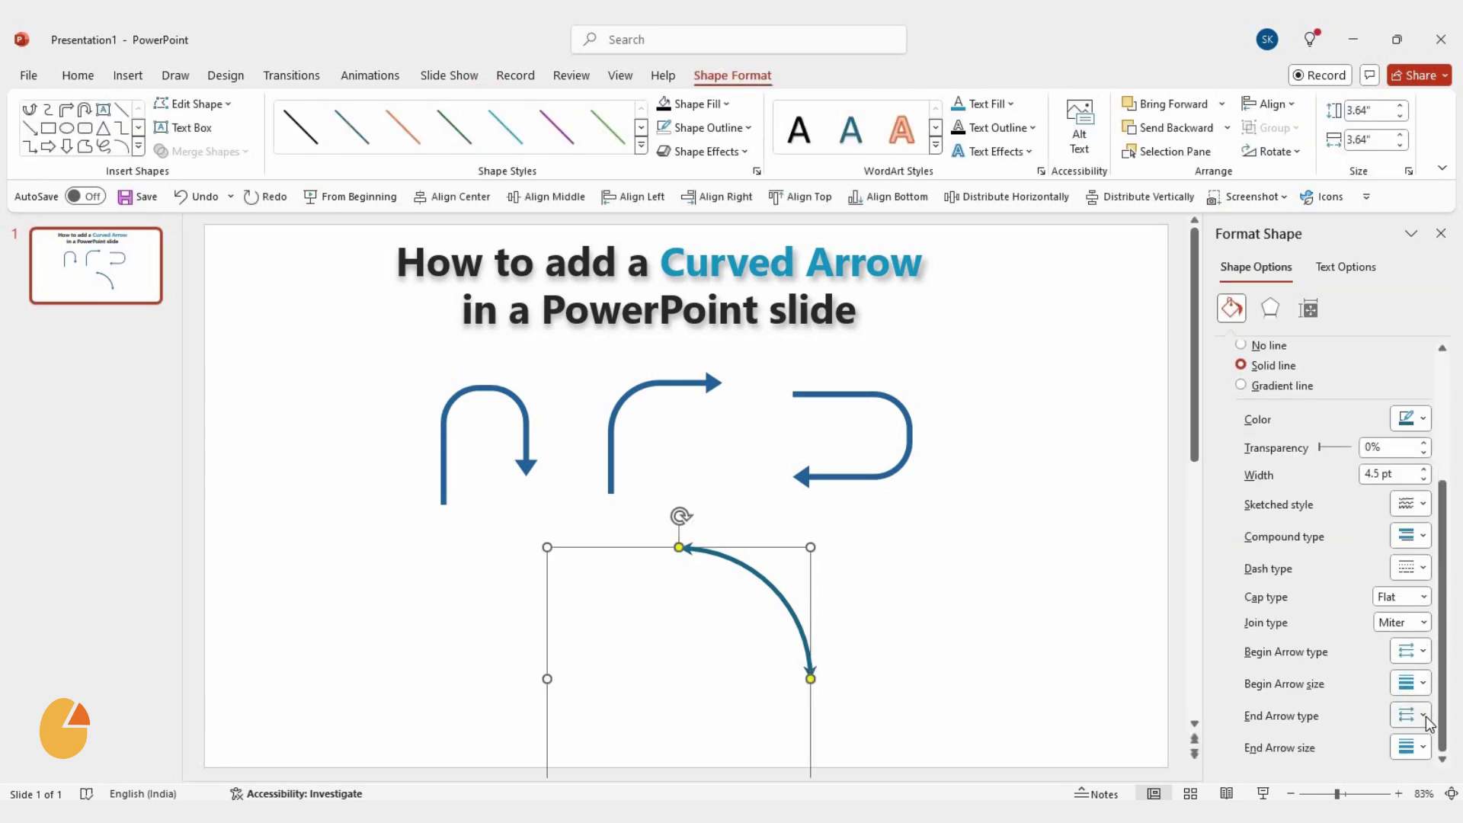
pyautogui.click(1425, 717)
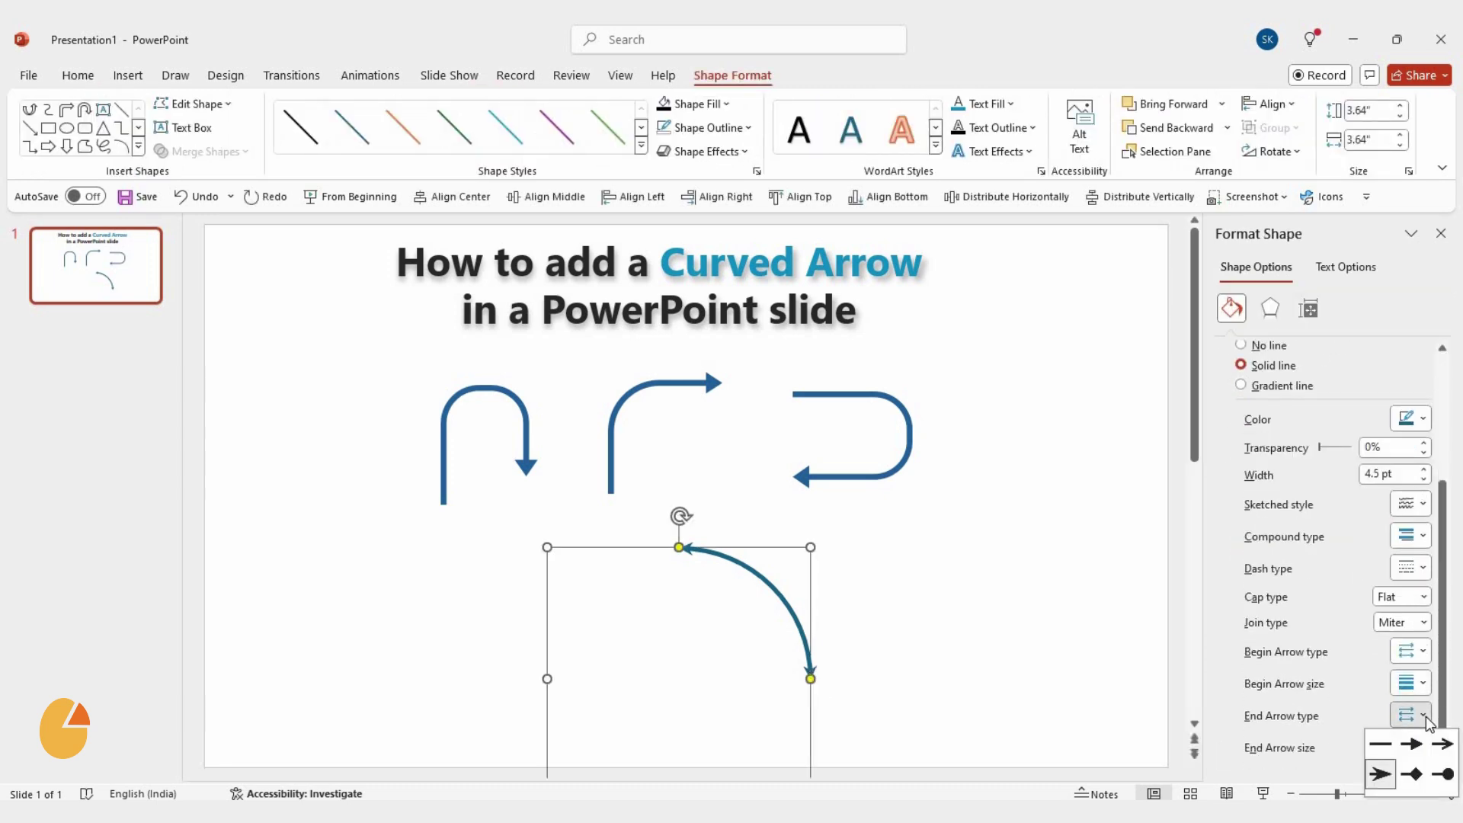
pyautogui.click(1385, 750)
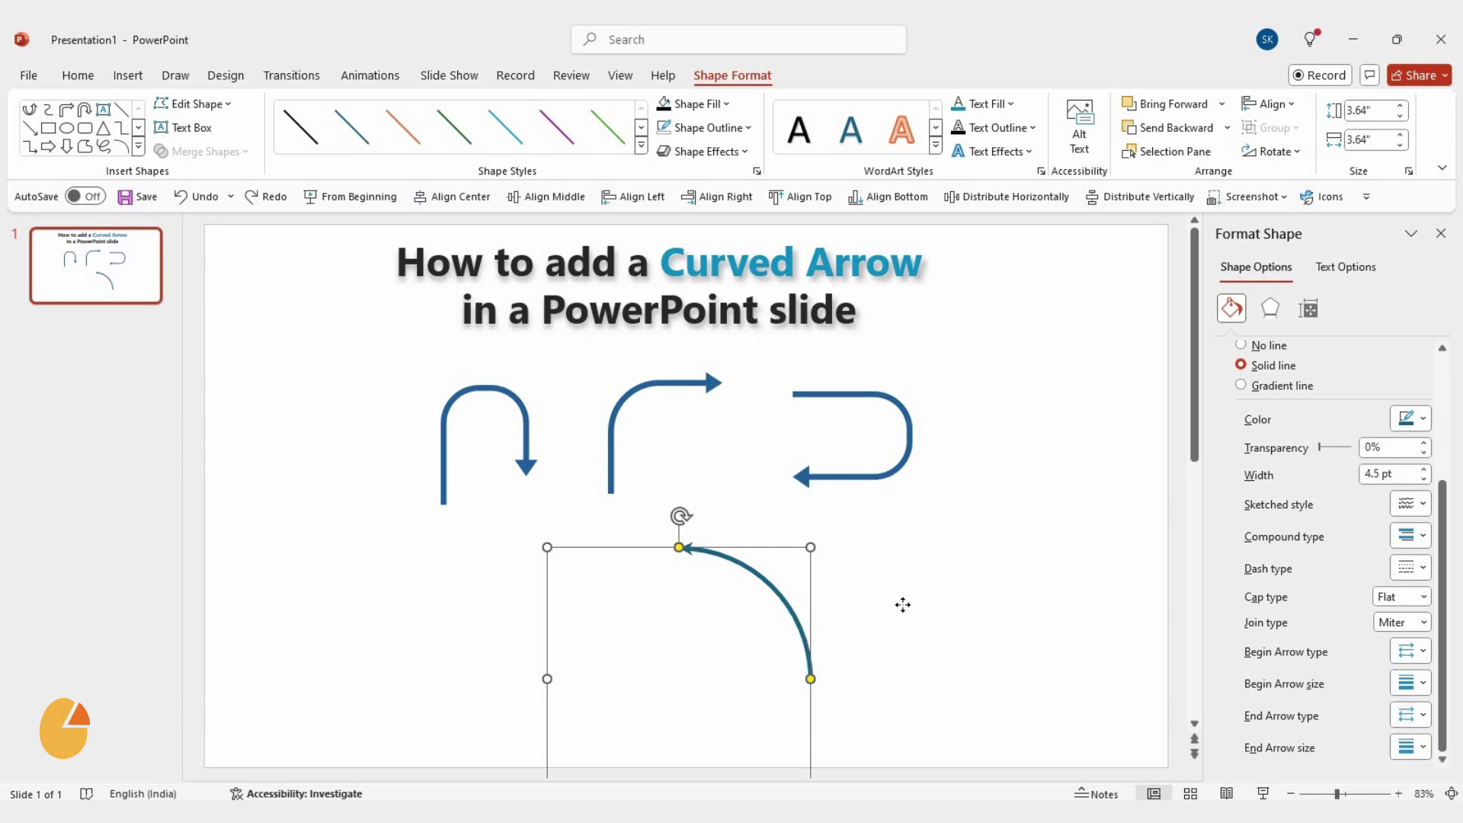
# - Extend the arc into a near-full circle, shrink it and place it below the top row
pyautogui.moveTo(699, 548); pyautogui.dragTo(986, 504)
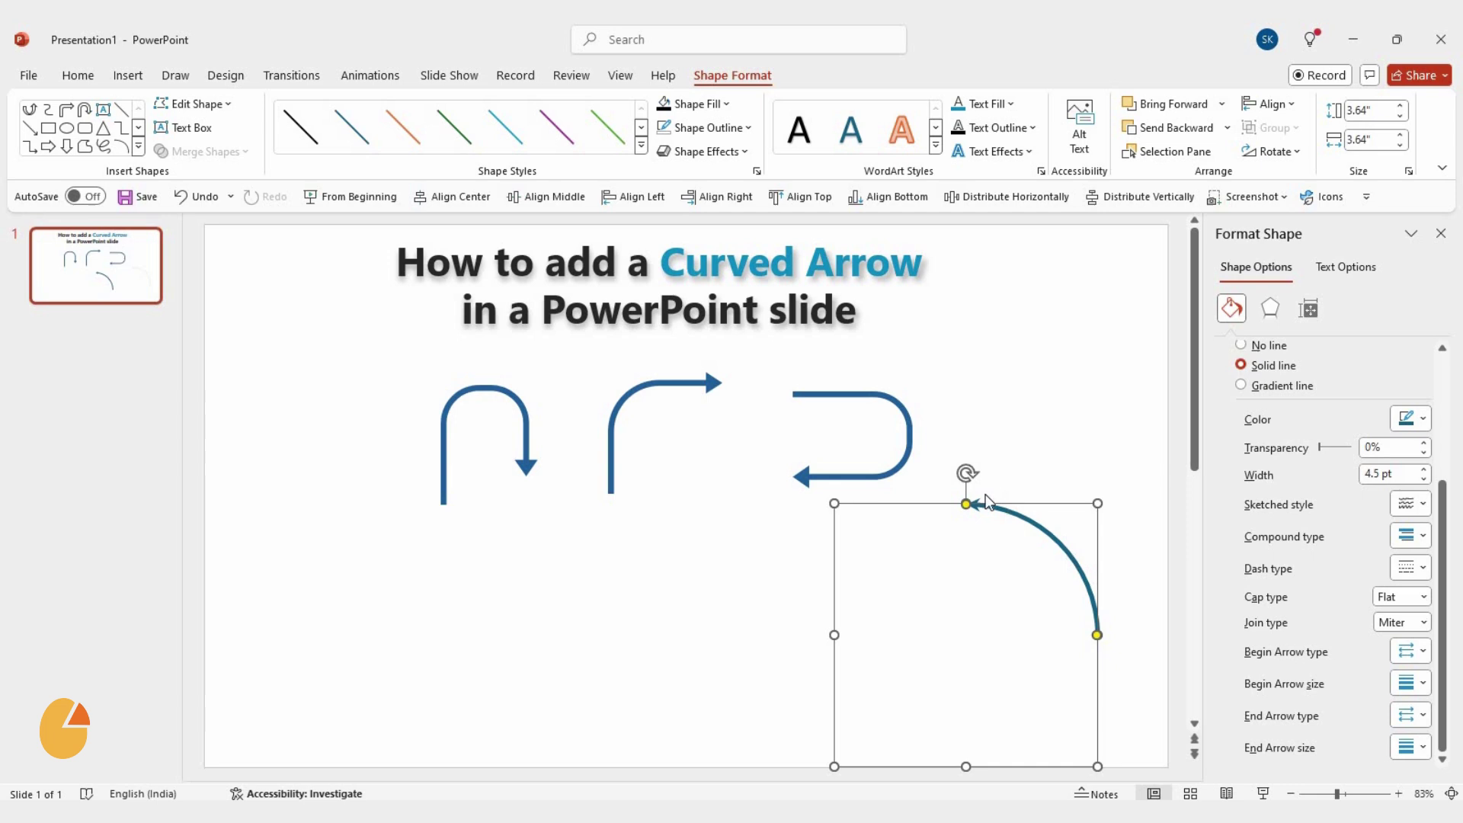
pyautogui.moveTo(966, 505); pyautogui.dragTo(949, 670)
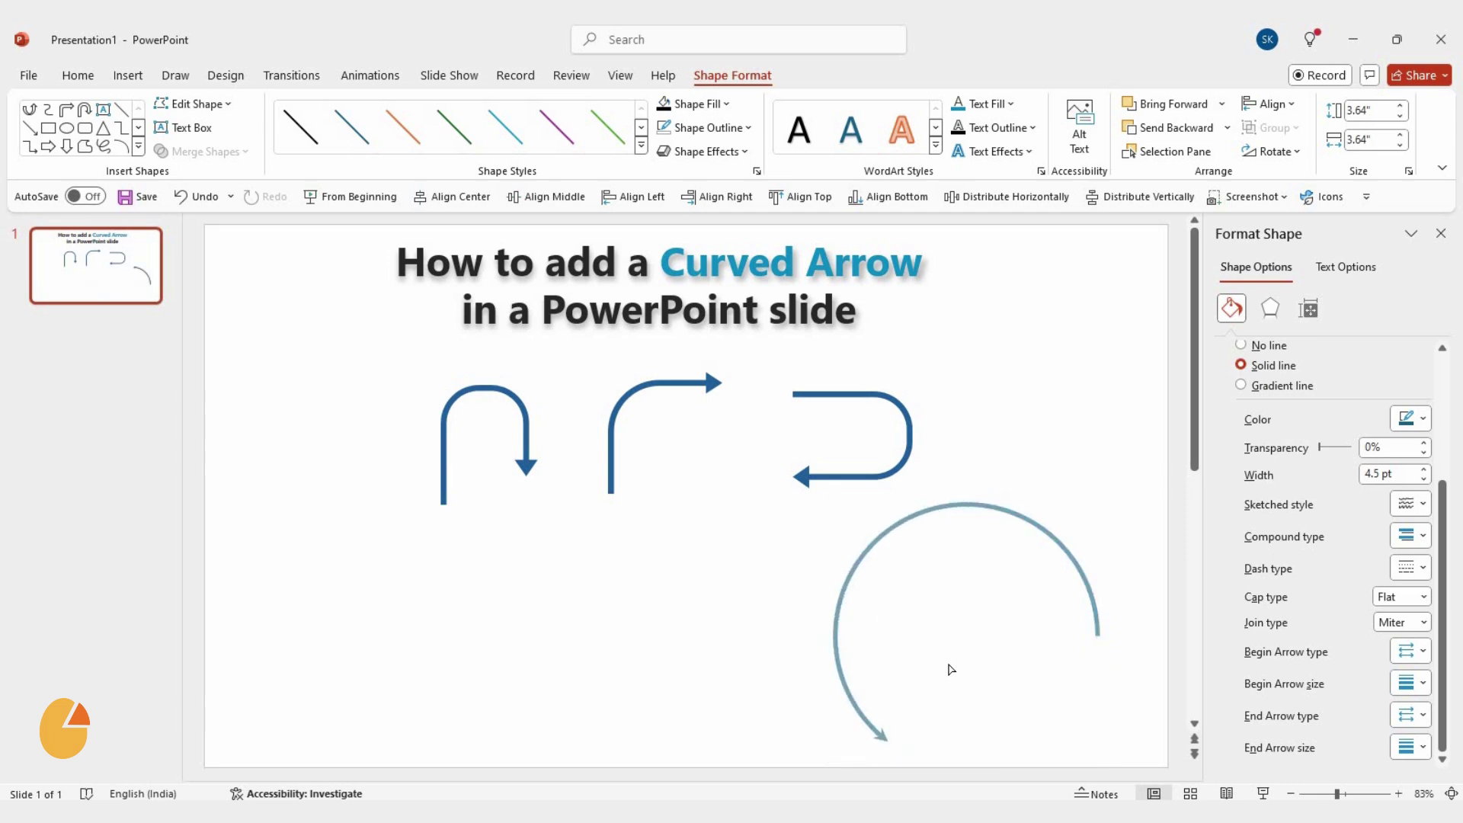
pyautogui.moveTo(1002, 603); pyautogui.dragTo(1002, 604)
pyautogui.moveTo(1098, 503); pyautogui.dragTo(1028, 573)
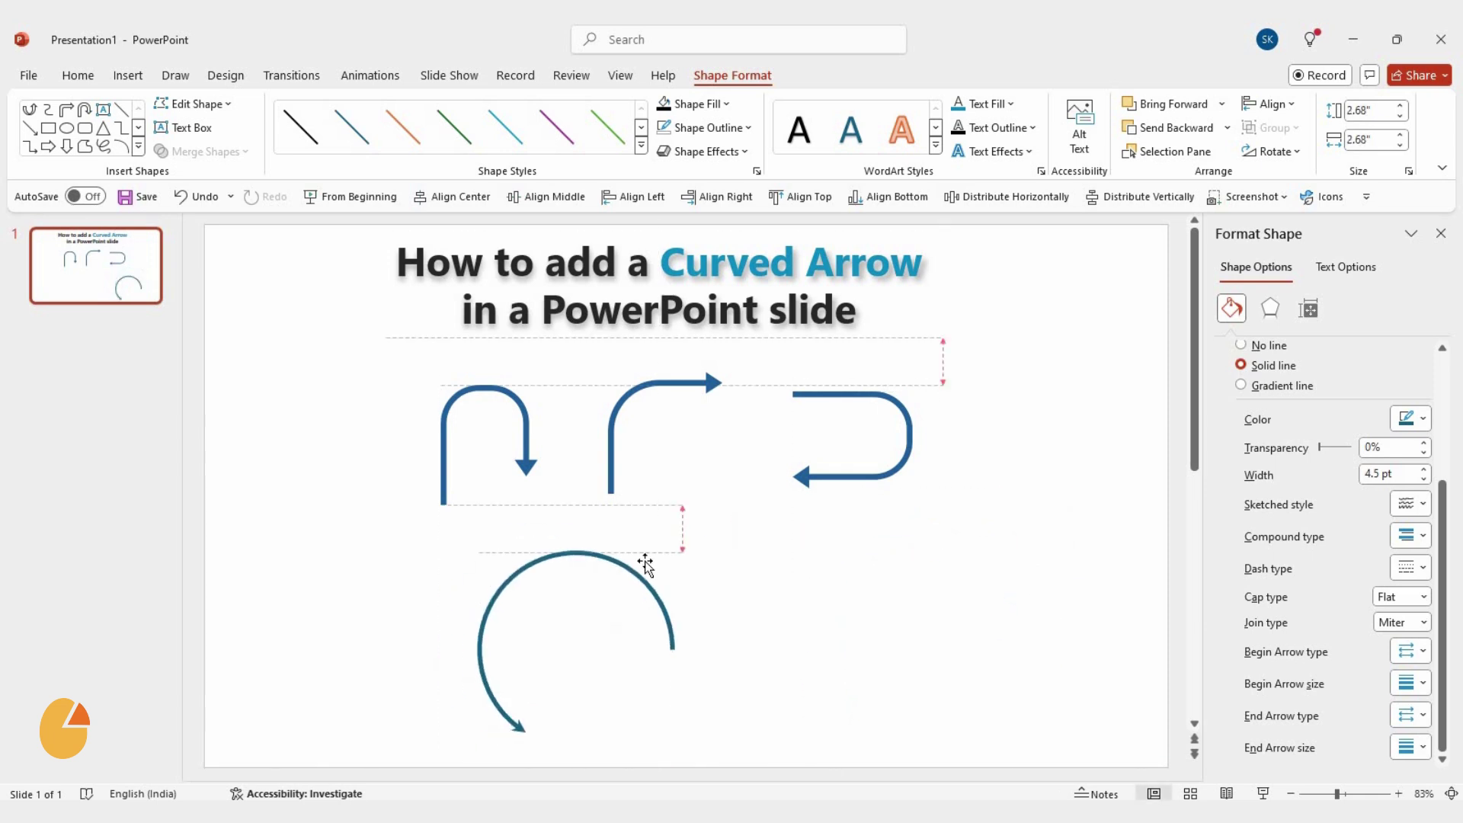
pyautogui.moveTo(590, 577); pyautogui.dragTo(644, 561)
# - Select the three top-row arrows and shift them toward the left of the slide
pyautogui.click(525, 457)
pyautogui.keyDown('shift'); pyautogui.click(611, 468); pyautogui.keyUp('shift')
pyautogui.keyDown('shift'); pyautogui.click(839, 484); pyautogui.keyUp('shift')
pyautogui.moveTo(838, 483); pyautogui.dragTo(640, 475)
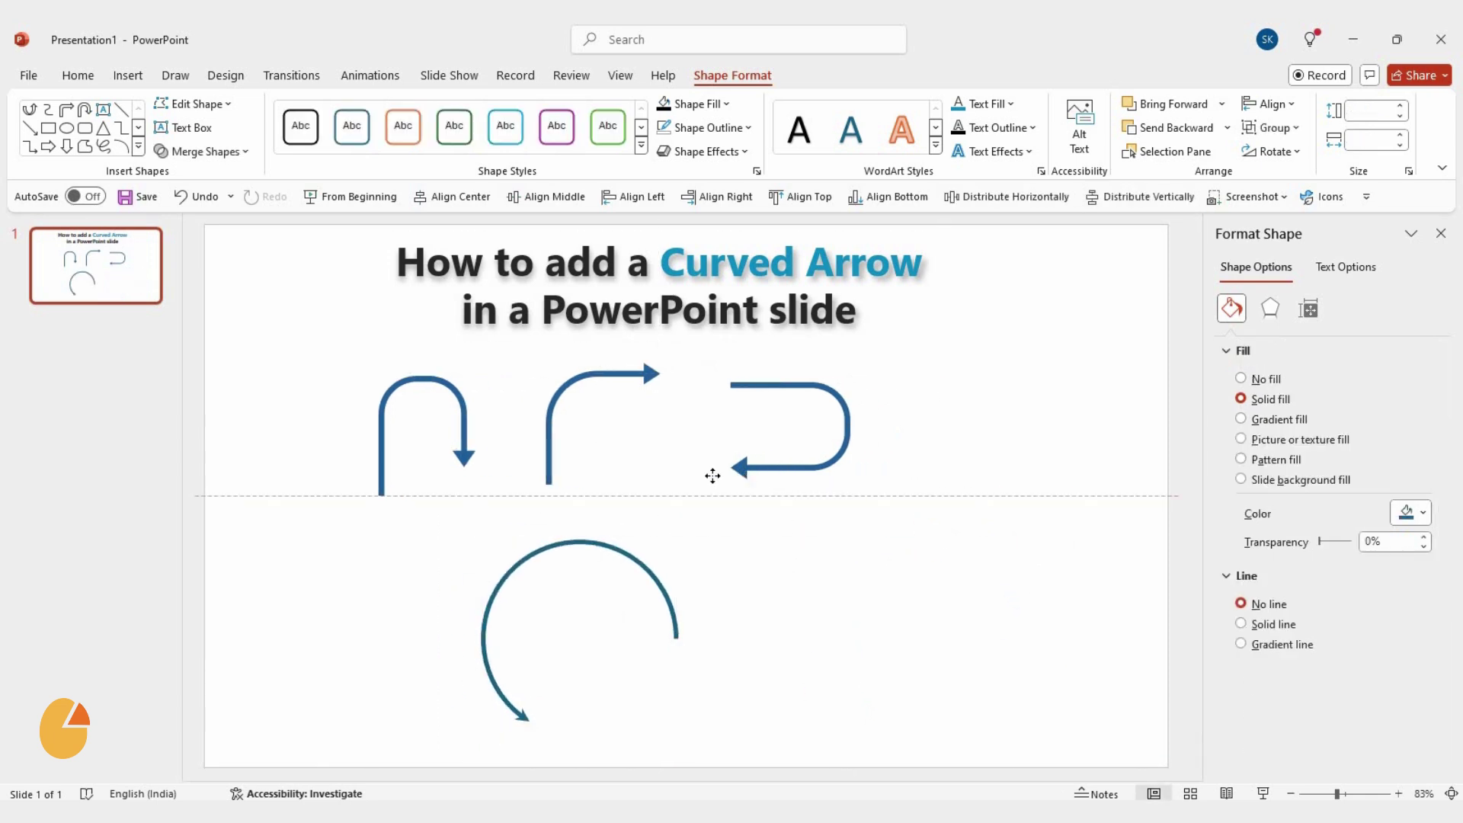
pyautogui.click(658, 582)
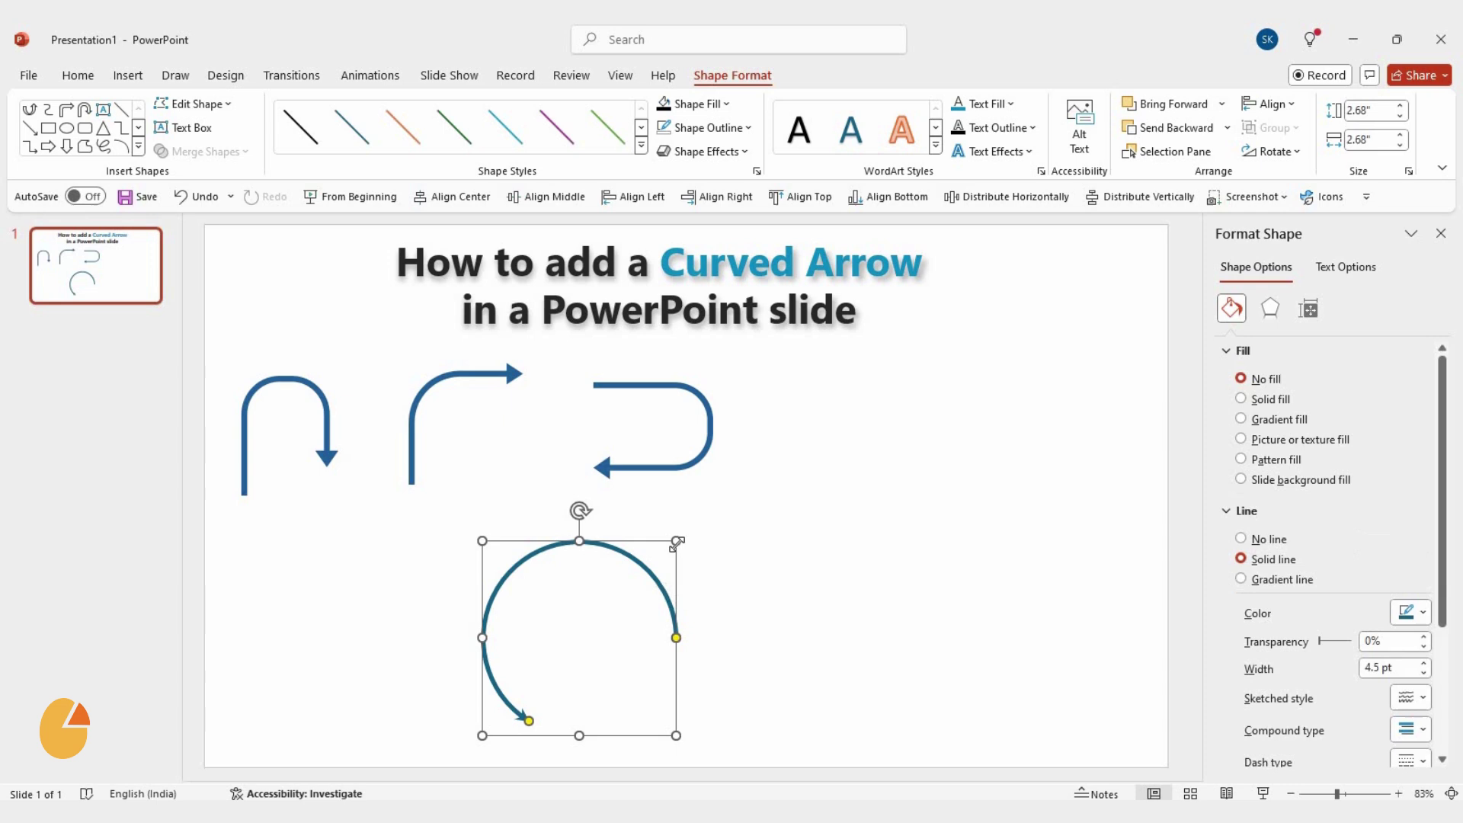
# - Move the arc arrow to the lower left and draw an S-shaped Curve line at the upper right
pyautogui.moveTo(659, 581); pyautogui.dragTo(445, 572)
pyautogui.press('Escape')
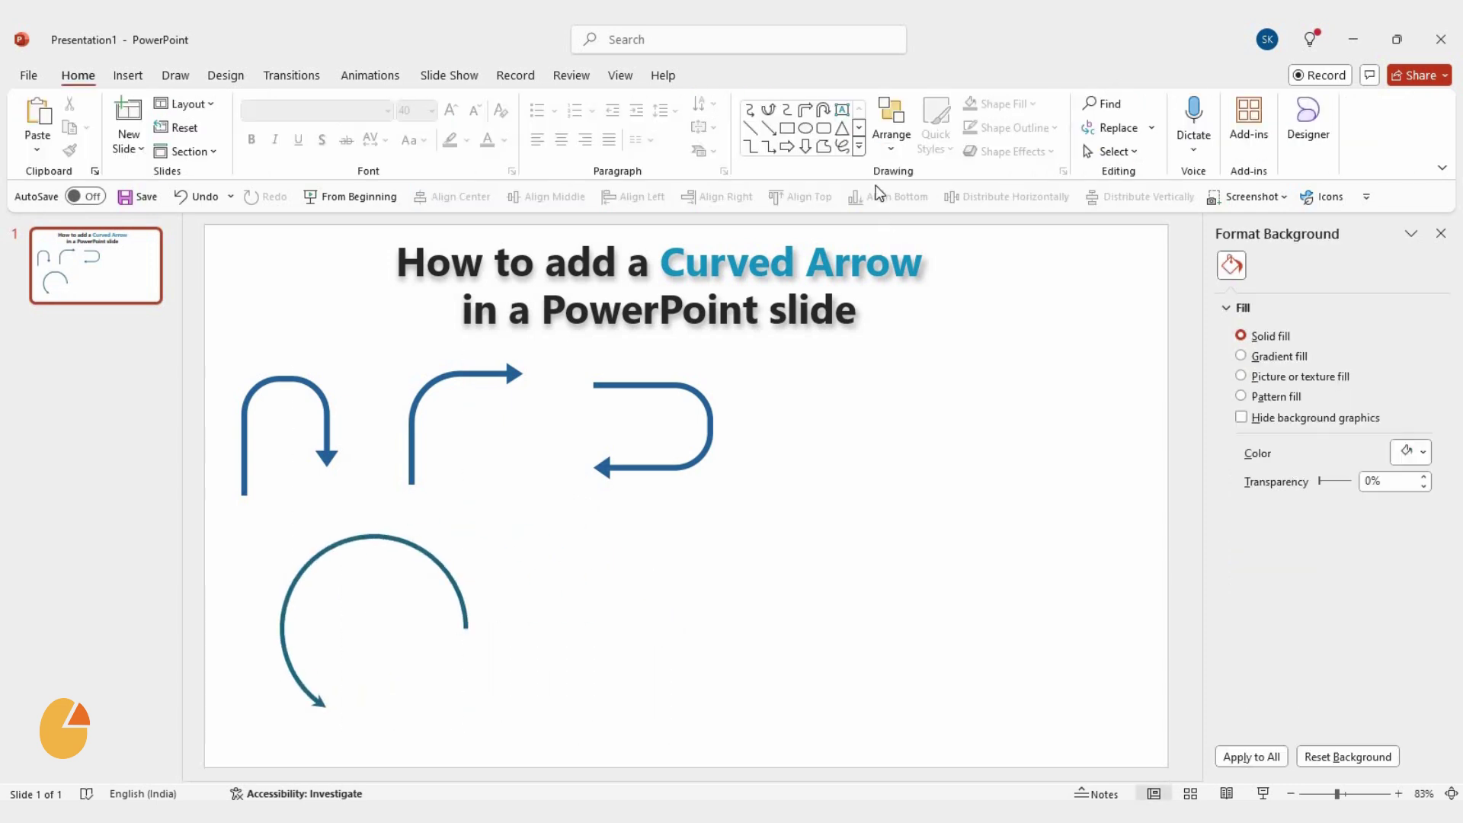
pyautogui.click(858, 146)
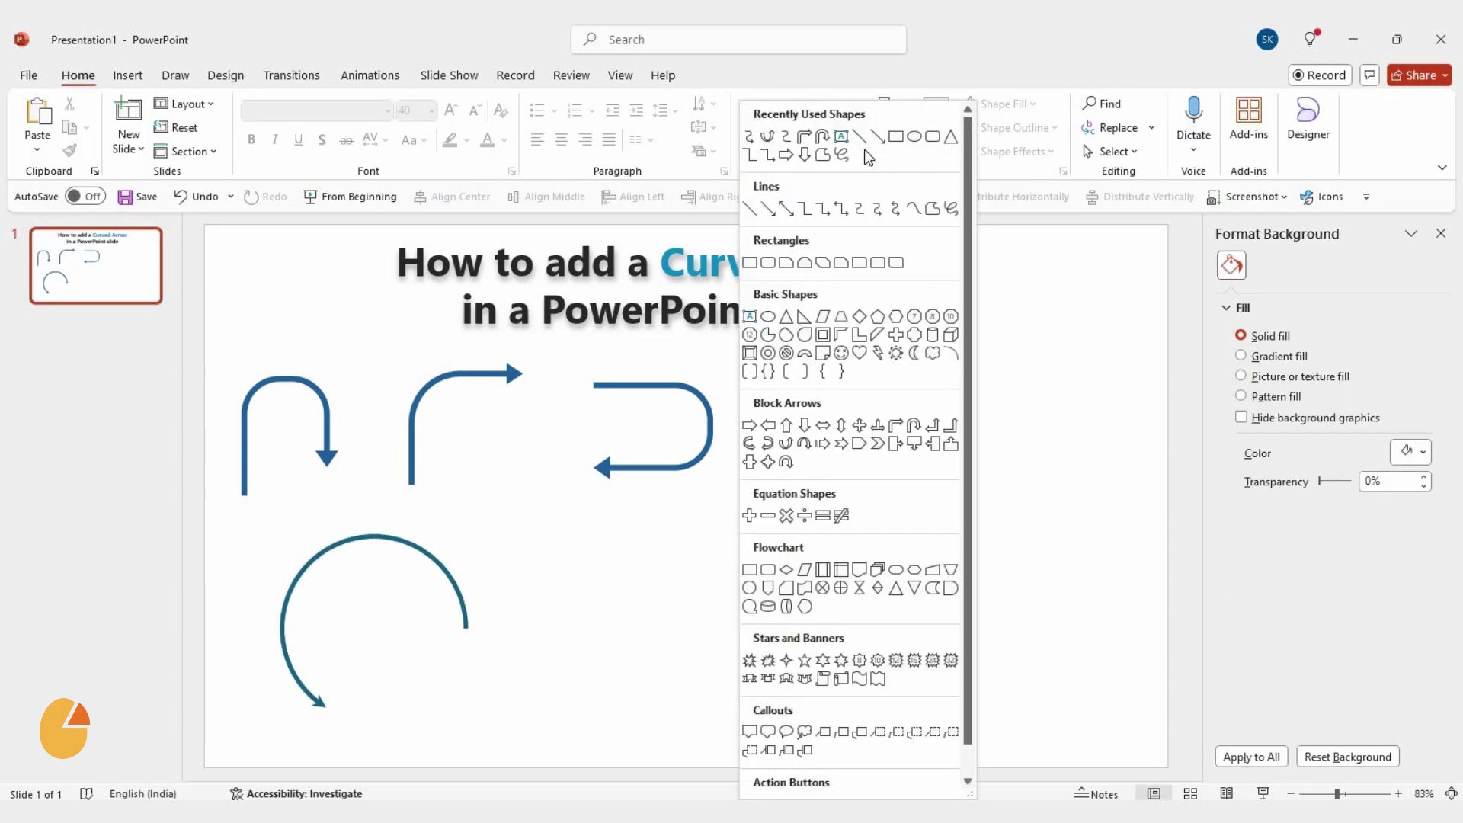
pyautogui.click(860, 208)
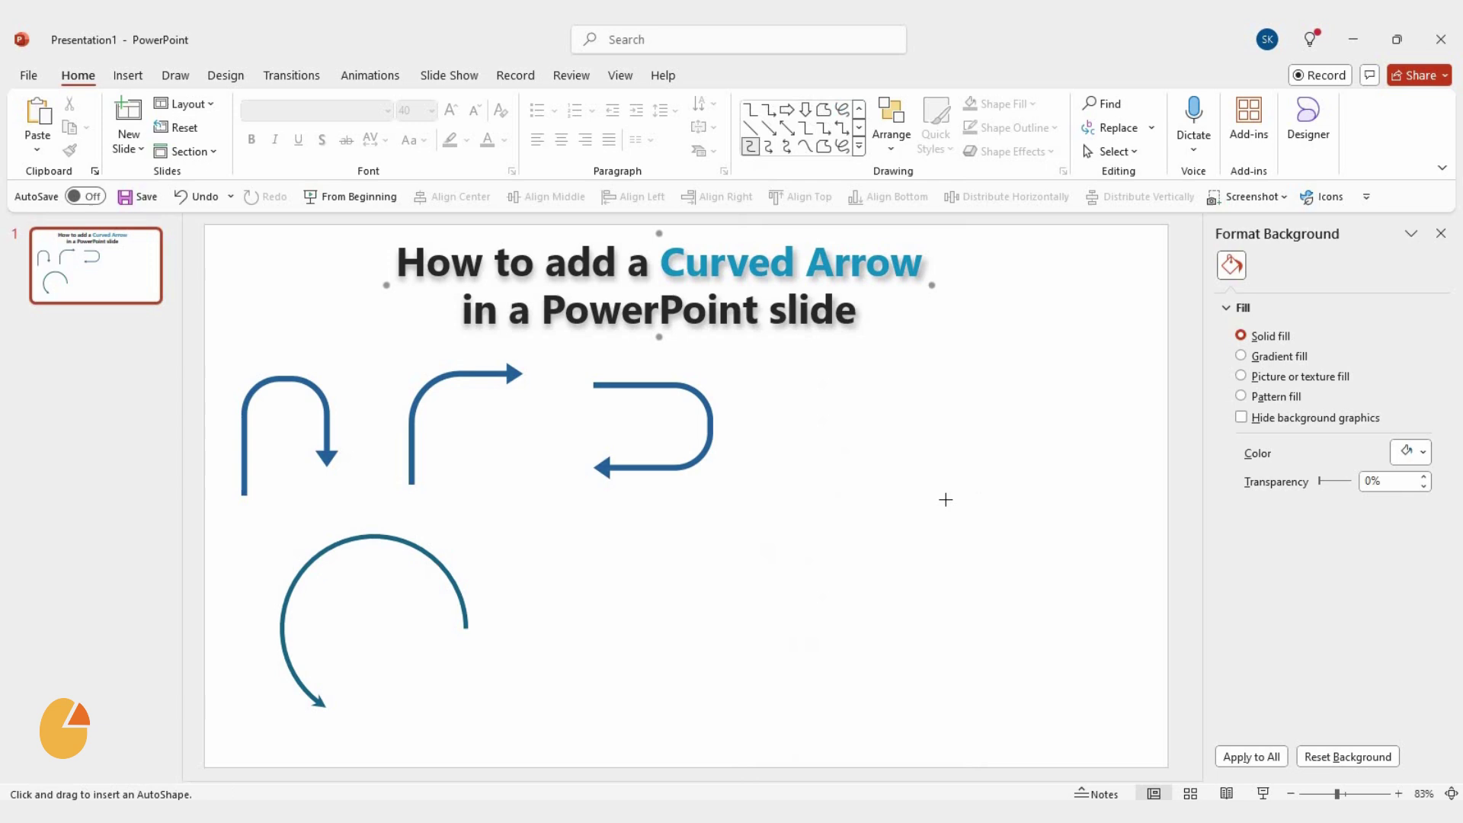
pyautogui.moveTo(869, 407); pyautogui.dragTo(1063, 601)
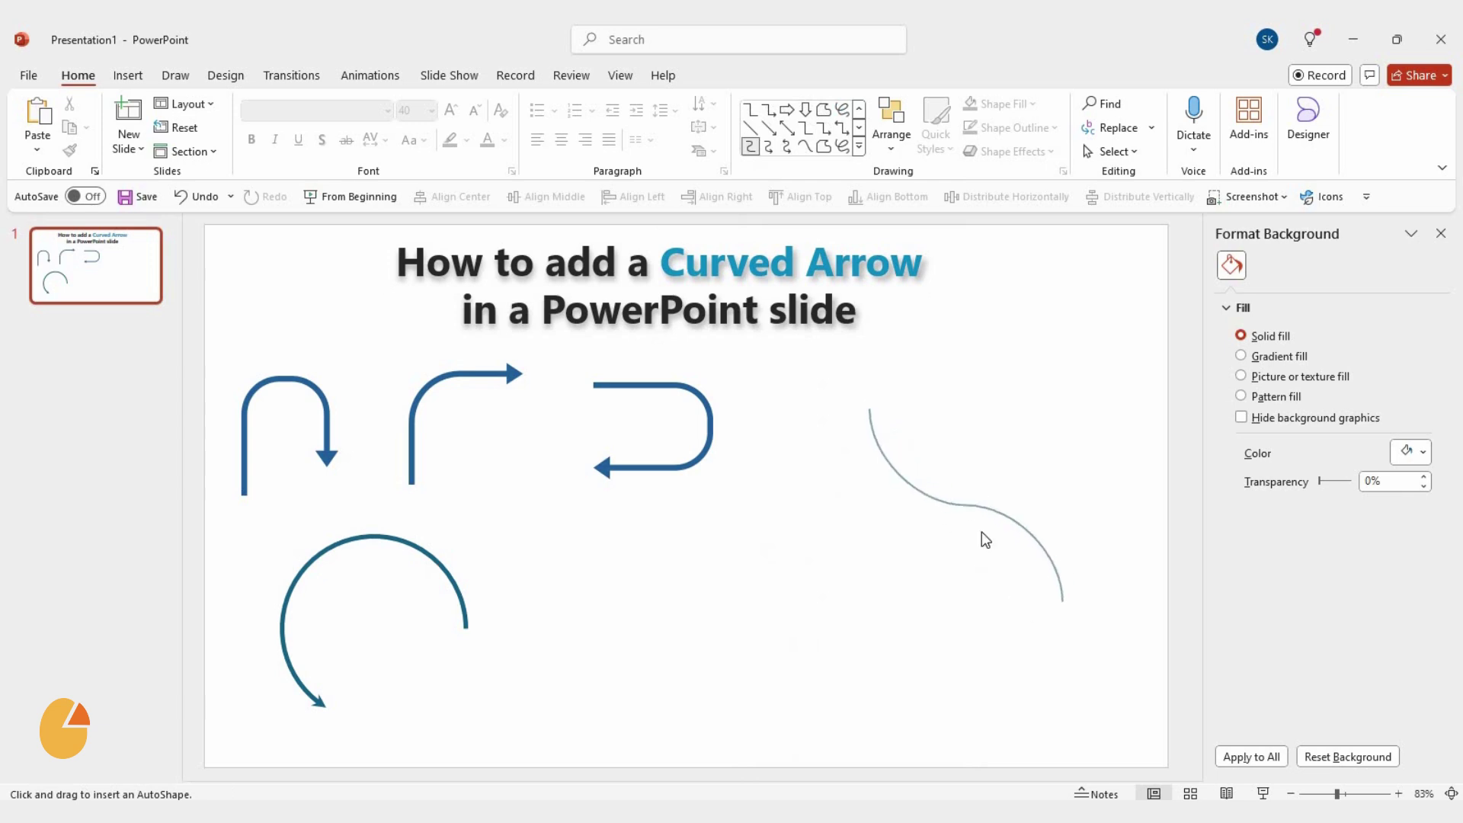
# - Give the curve a Begin arrowhead and a 3.25 pt line width, then shrink it
pyautogui.click(1410, 652)
pyautogui.click(1378, 686)
pyautogui.click(1424, 467)
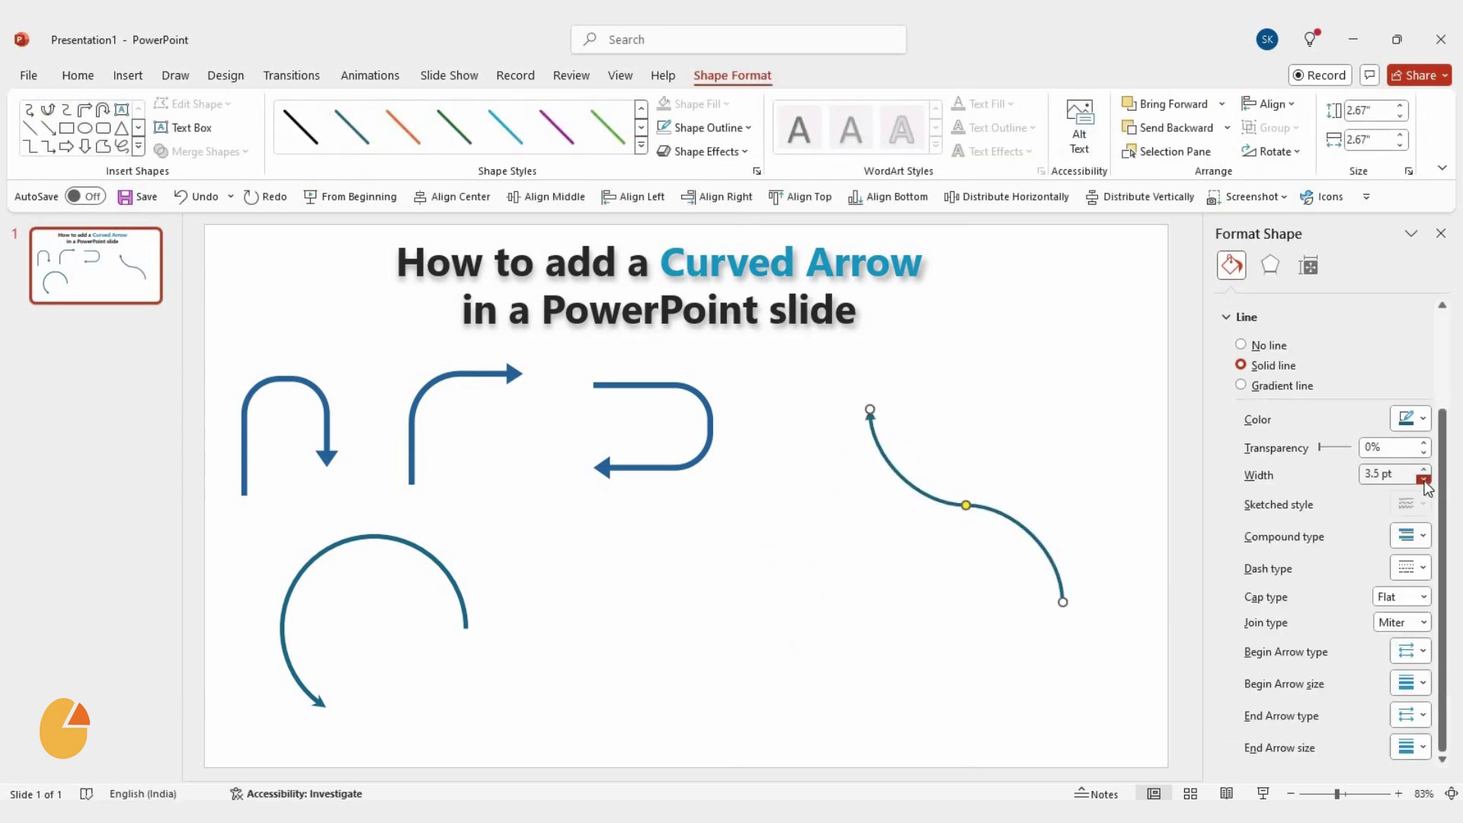
pyautogui.click(1424, 468)
pyautogui.moveTo(980, 625)
pyautogui.mouseDown()
pyautogui.moveTo(1006, 590)
pyautogui.moveTo(1002, 550)
pyautogui.moveTo(1095, 469)
pyautogui.mouseUp()
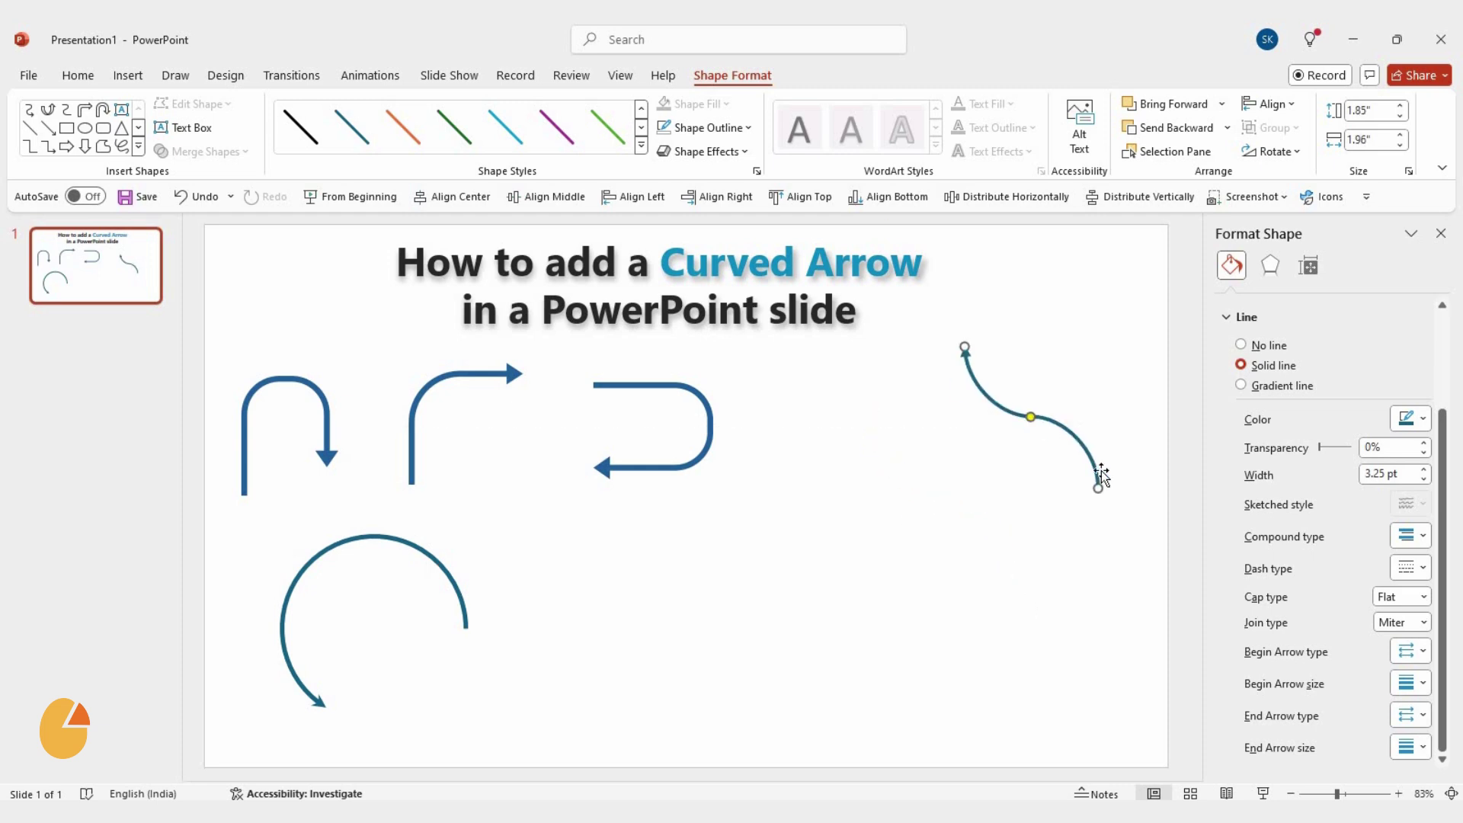
# - Draw a Curved block arrow in the lower middle and reposition it beside the arc arrow
pyautogui.click(927, 478)
pyautogui.click(859, 150)
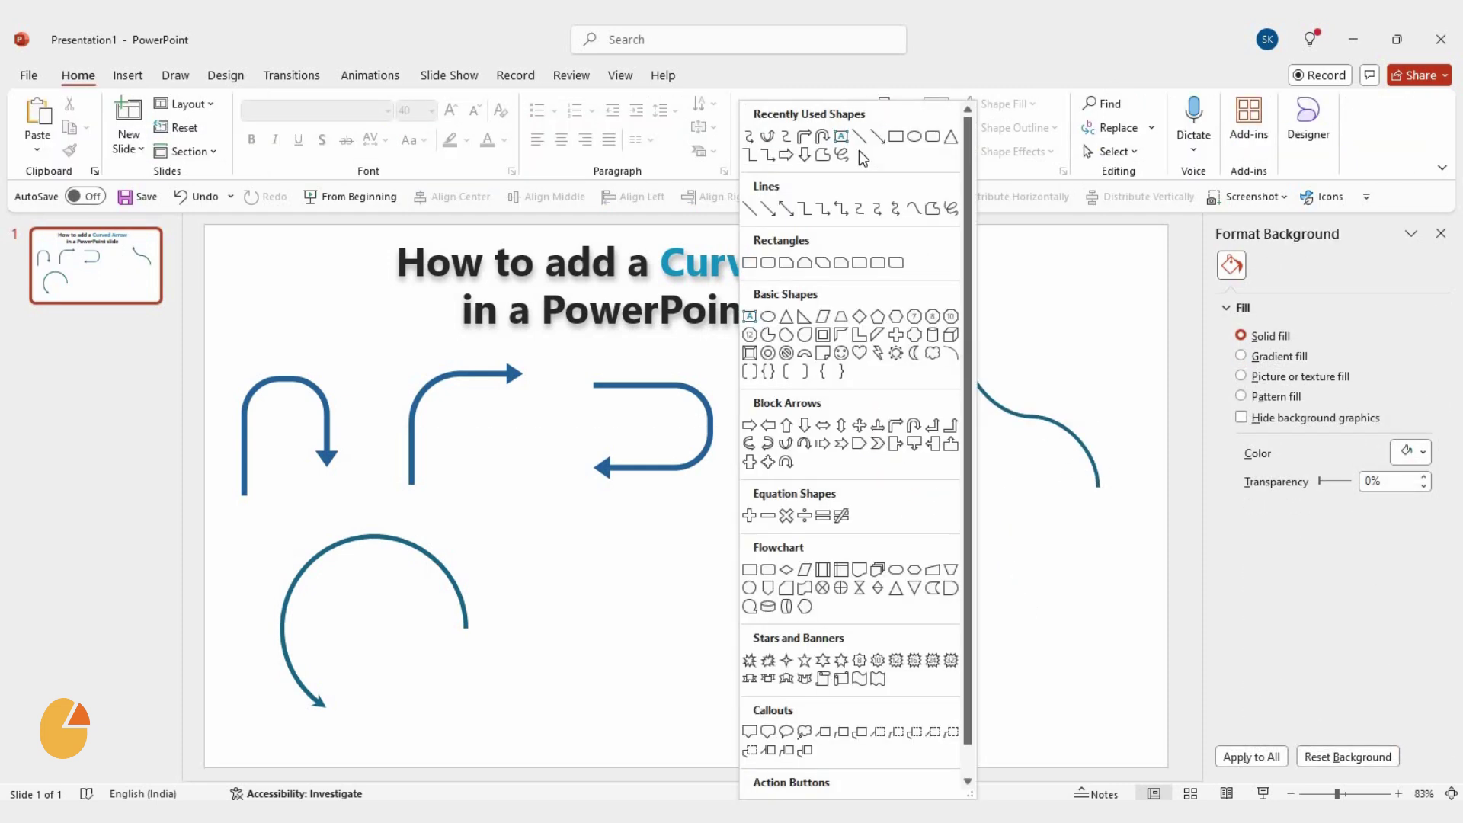
pyautogui.click(787, 453)
pyautogui.moveTo(793, 495); pyautogui.dragTo(895, 666)
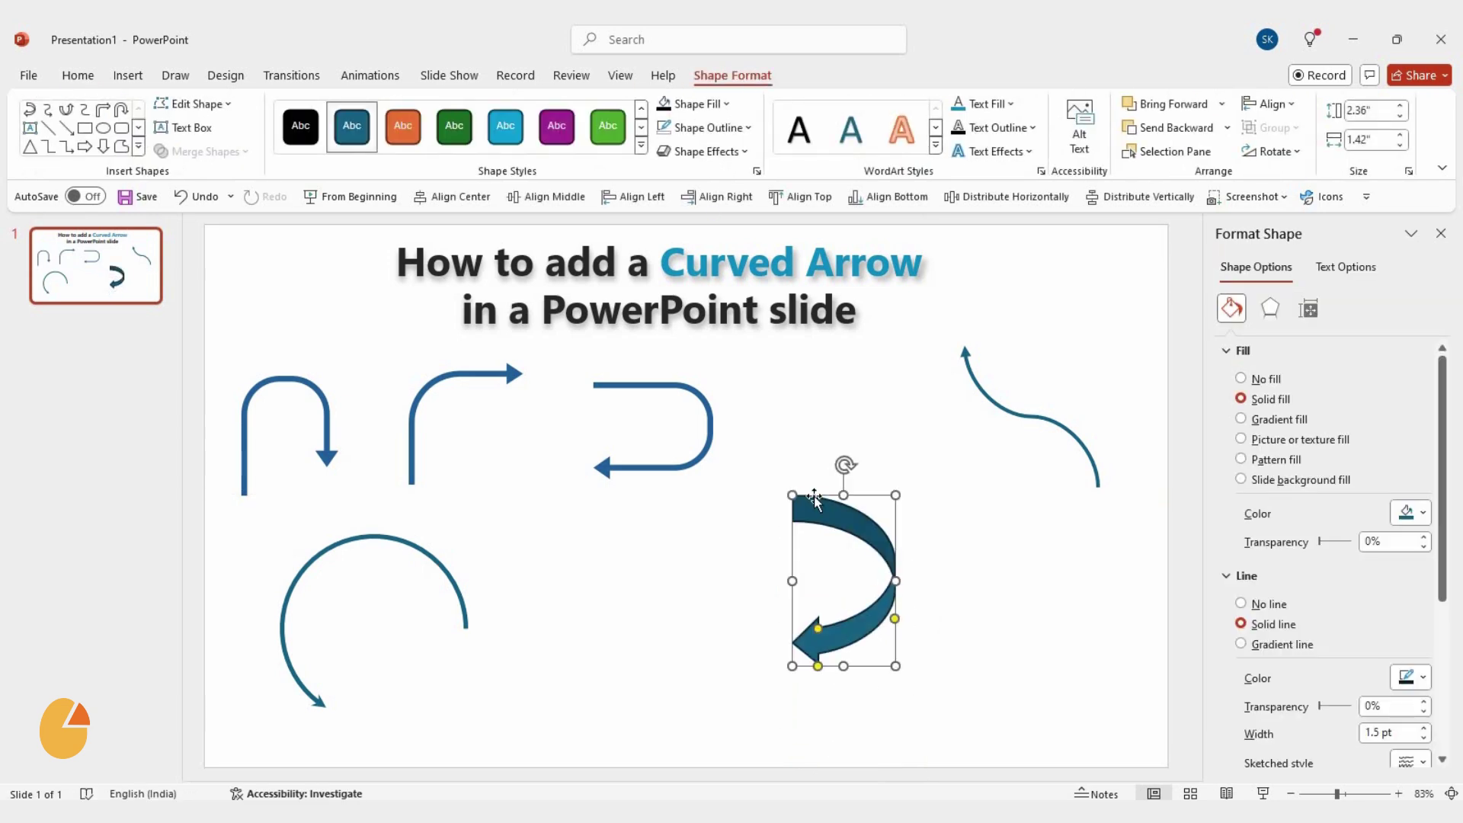
pyautogui.moveTo(902, 630); pyautogui.dragTo(833, 518)
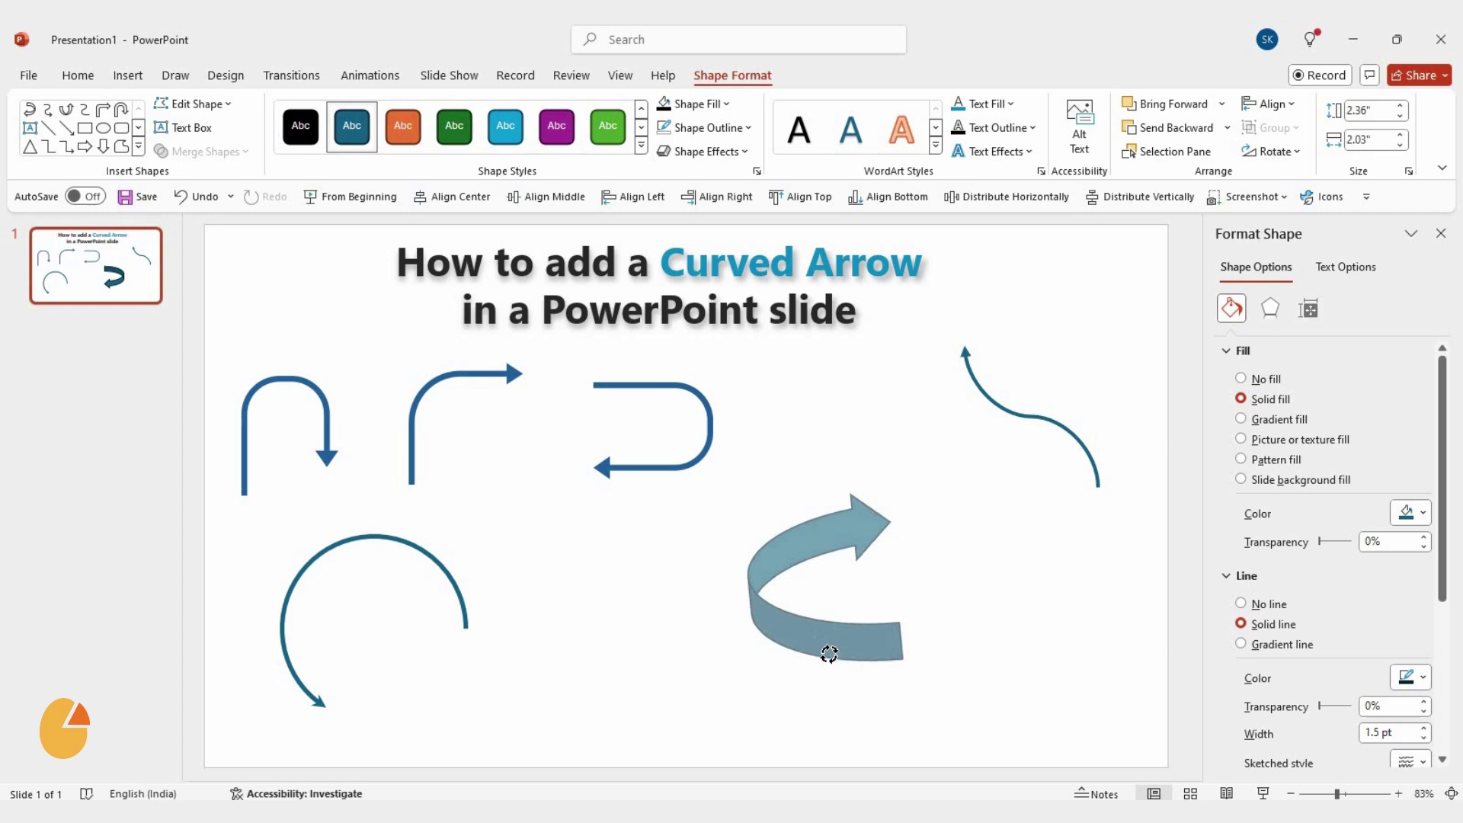
# - Try a black Shape Fill on the block arrow, then restore its teal fill
pyautogui.click(1416, 514)
pyautogui.click(1329, 265)
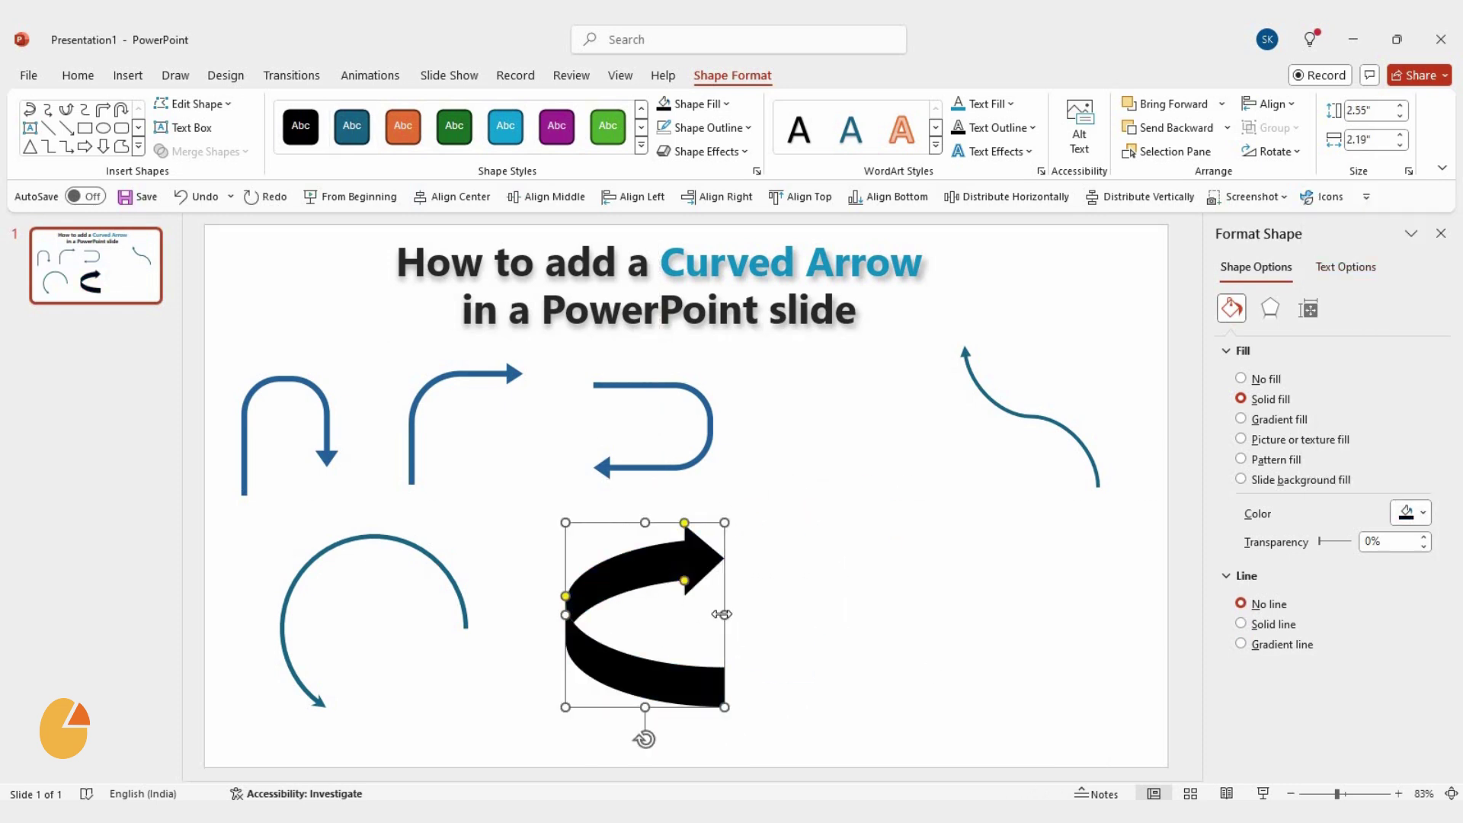
pyautogui.click(1418, 518)
pyautogui.click(1419, 264)
pyautogui.click(750, 694)
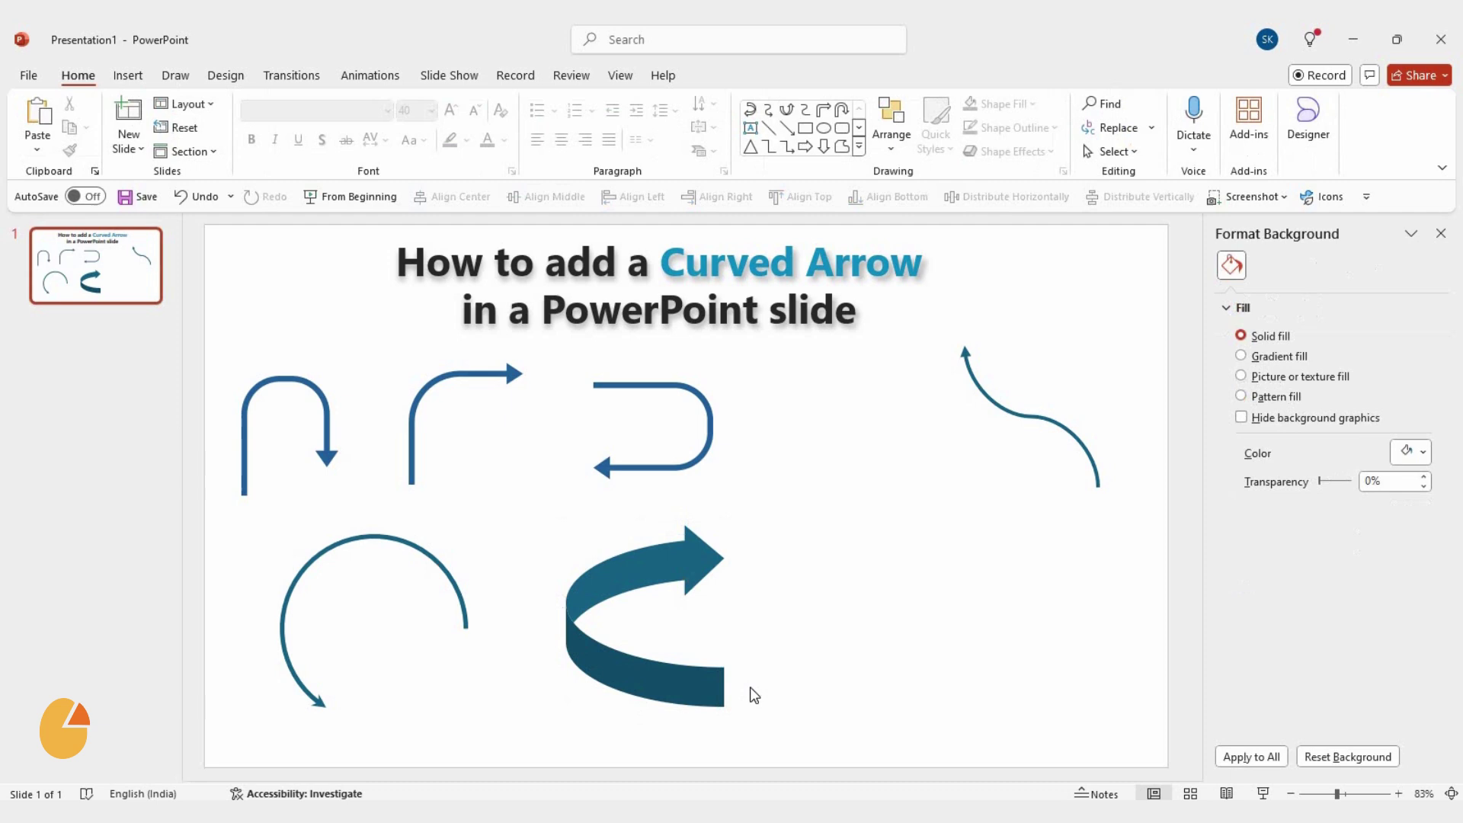
# - Draw a U-Turn block arrow at the lower right and rotate it a quarter turn sideways
pyautogui.click(861, 147)
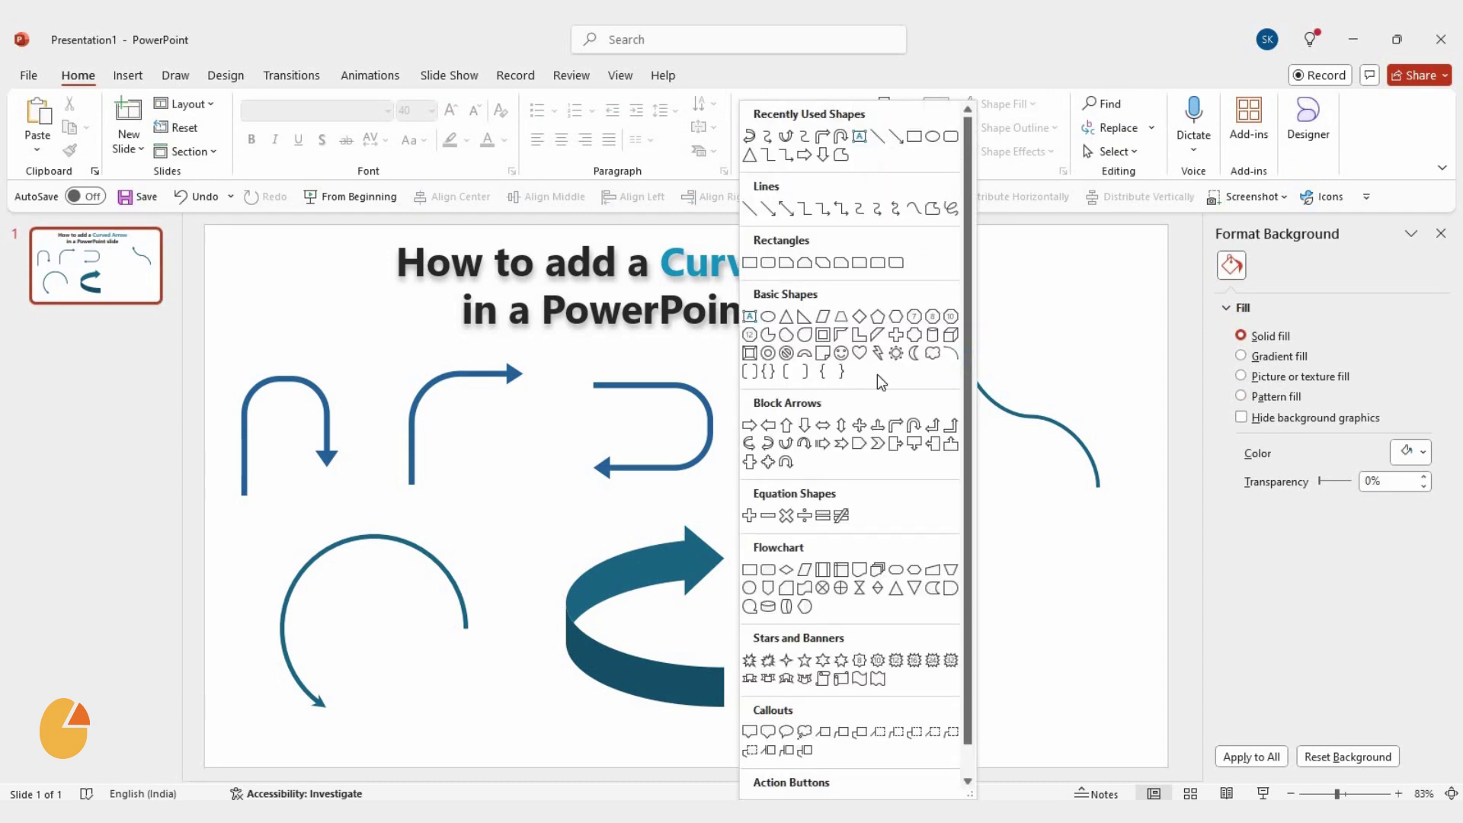
pyautogui.click(915, 424)
pyautogui.moveTo(891, 512); pyautogui.dragTo(1084, 702)
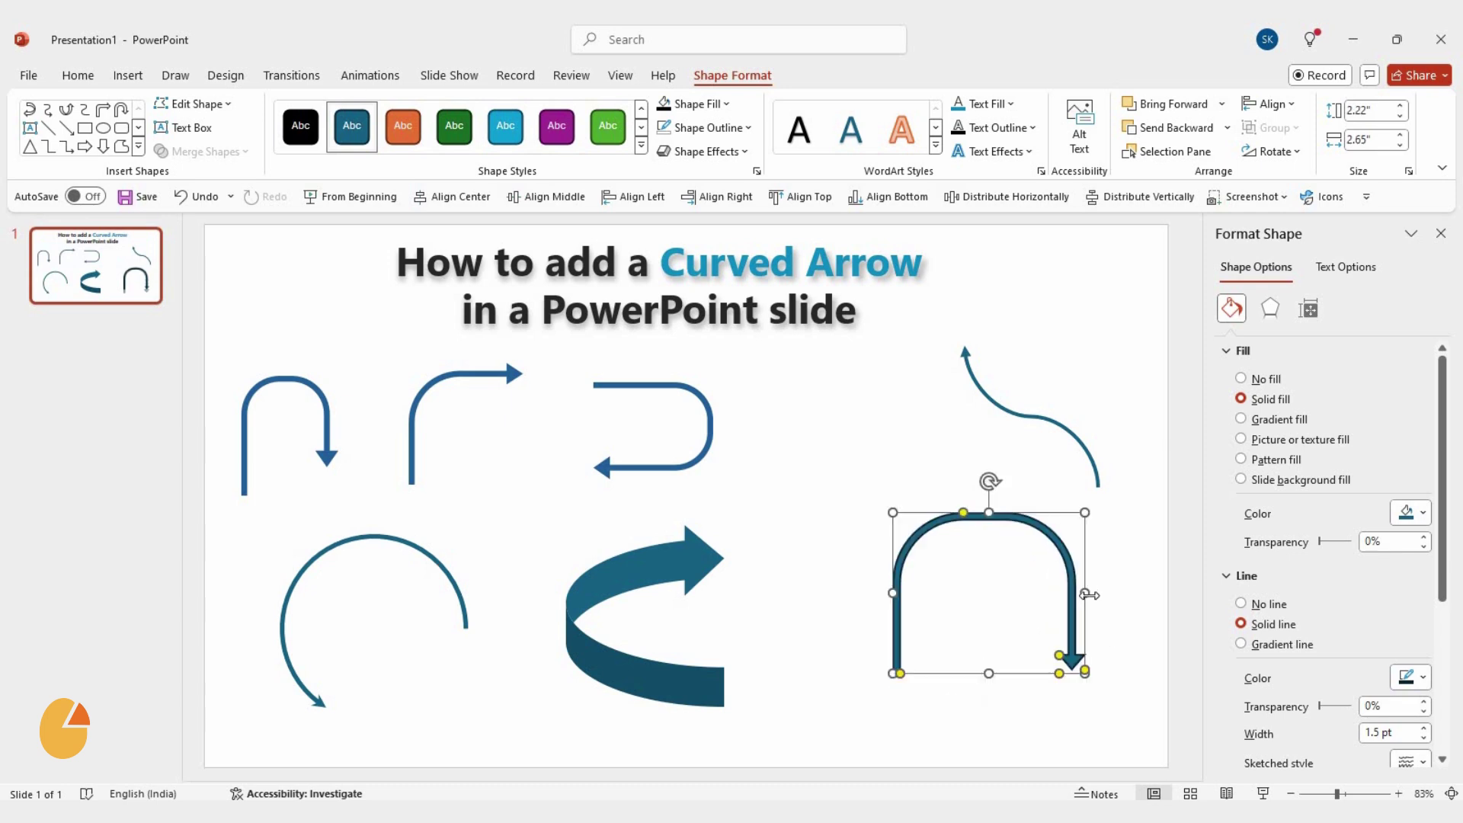
pyautogui.moveTo(933, 482); pyautogui.dragTo(1050, 595)
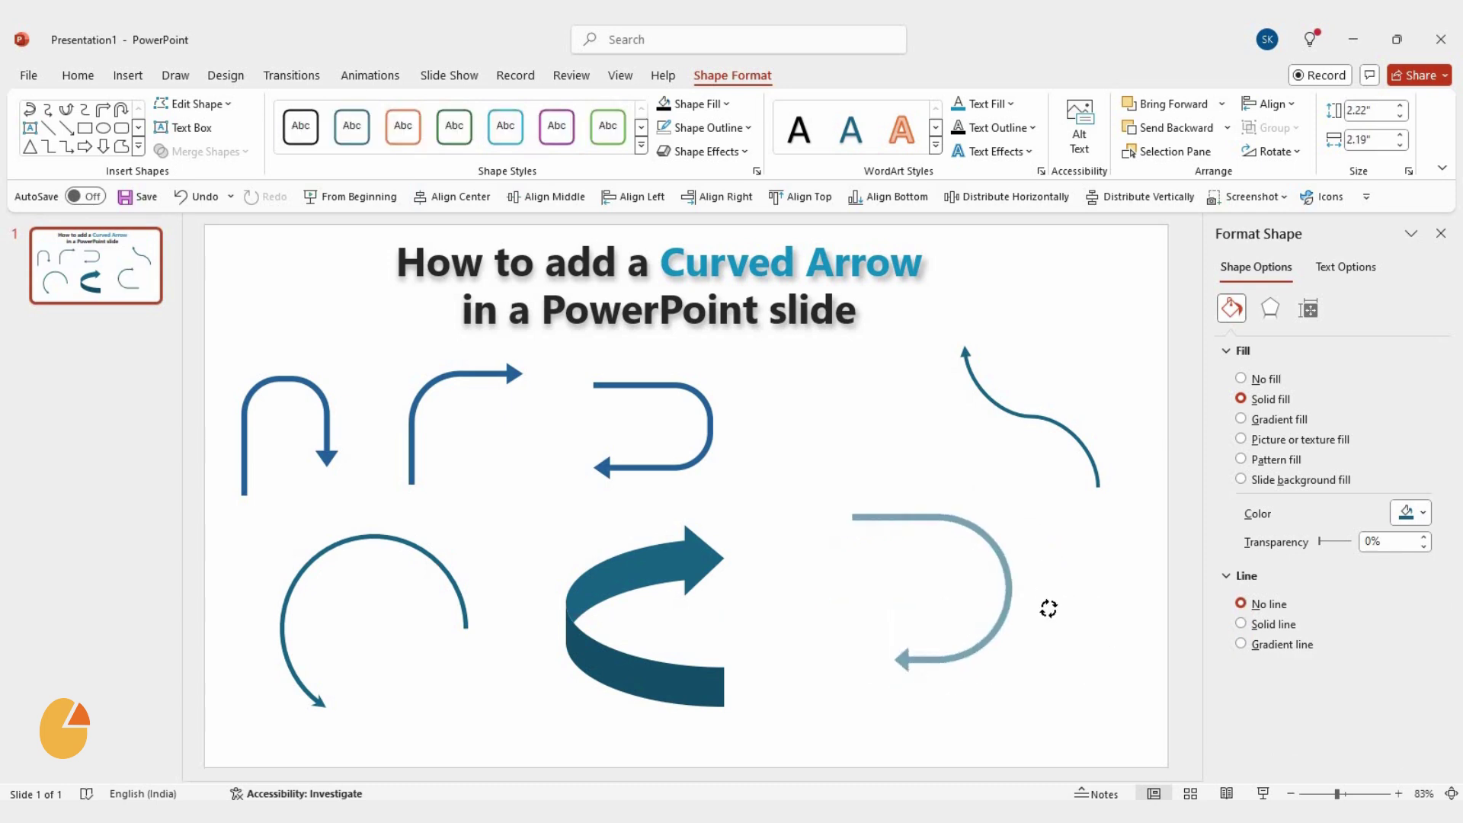